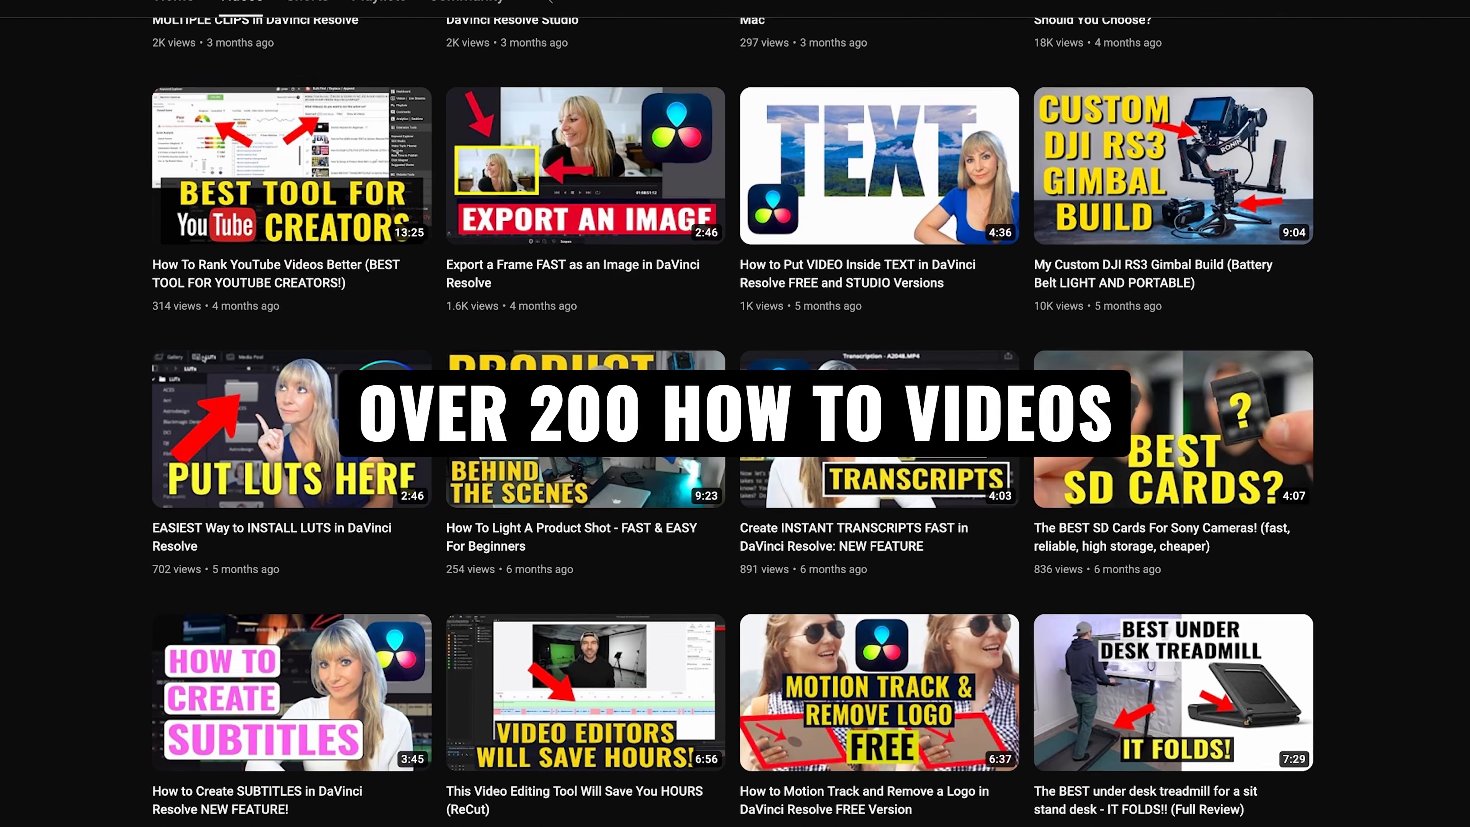
scroll(736, 413, "down", 15)
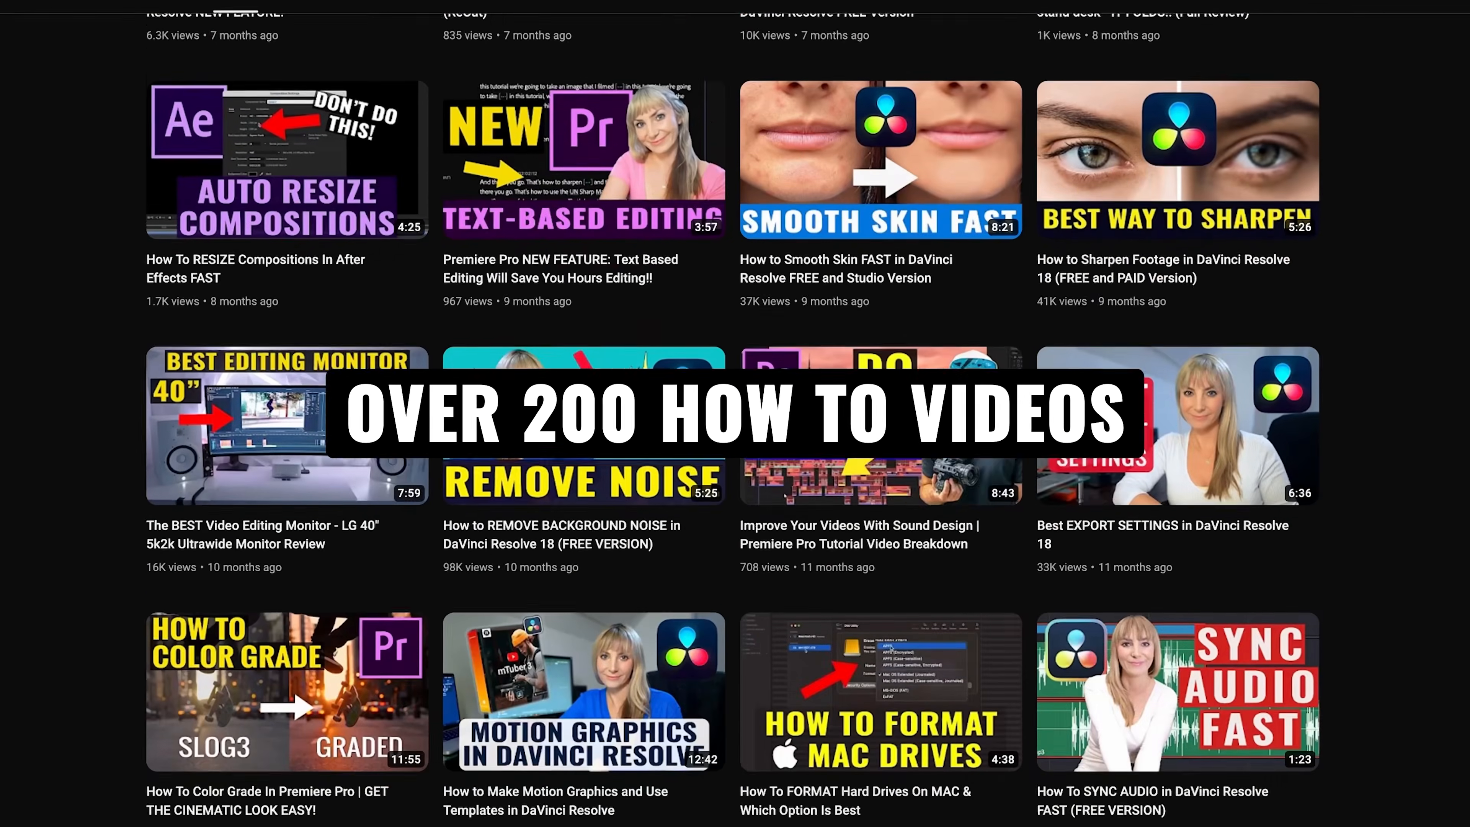
scroll(735, 413, "down", 2)
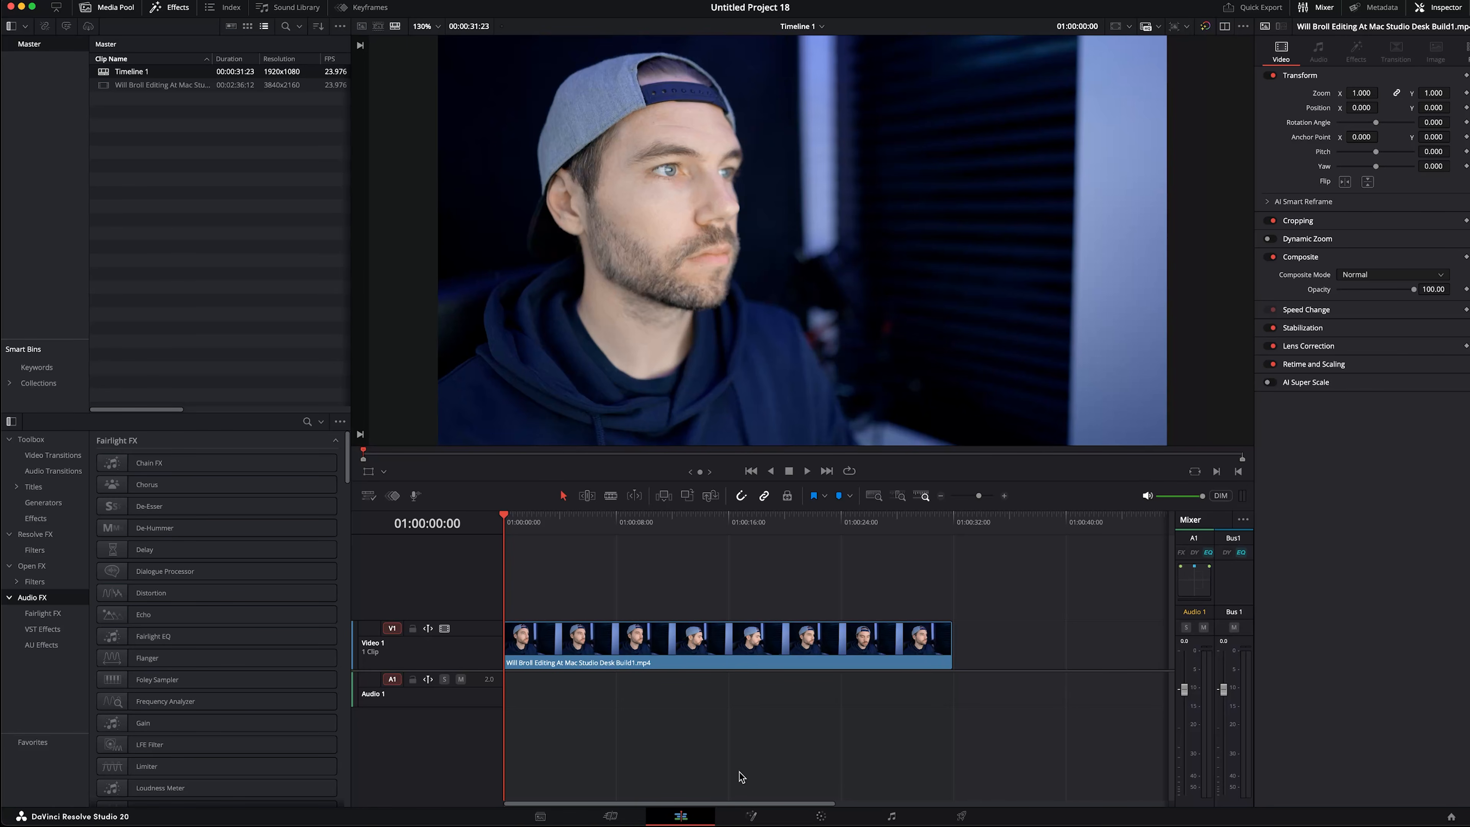
Step: Switch to the Color page and add a second node in parallel with node 01
left_click(821, 816)
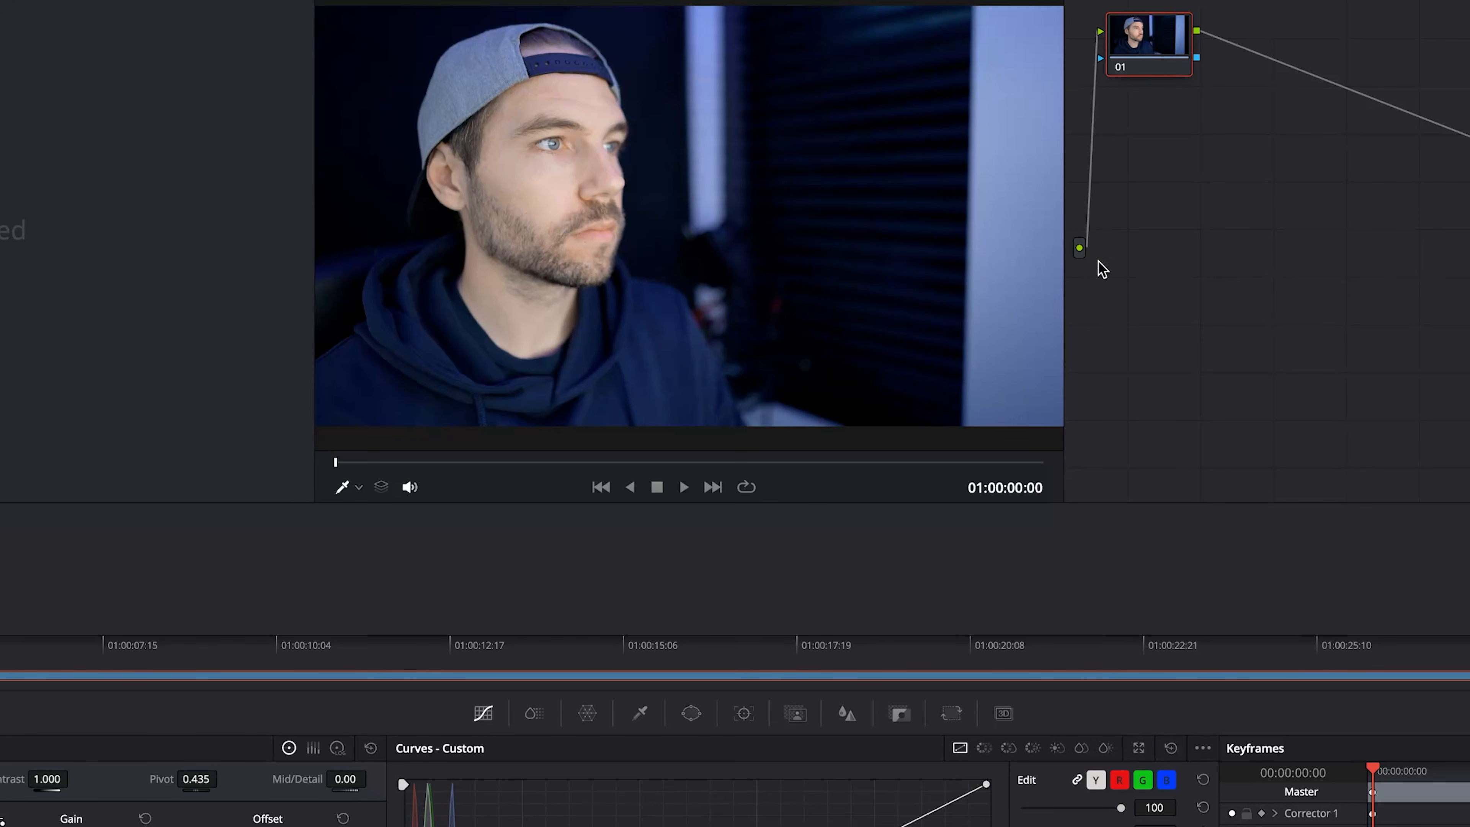
right_click(1145, 48)
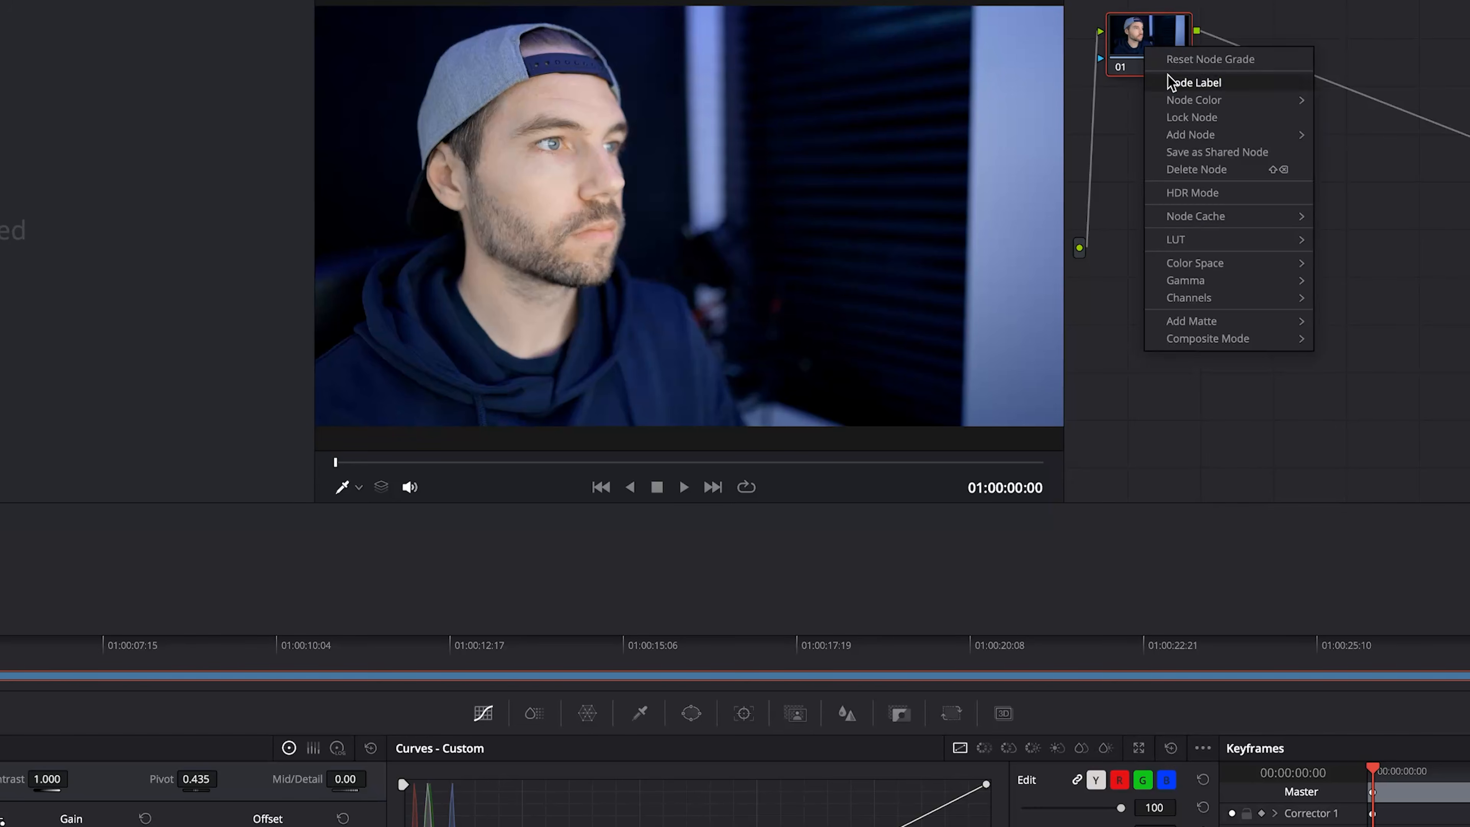
mouse_move(1222, 134)
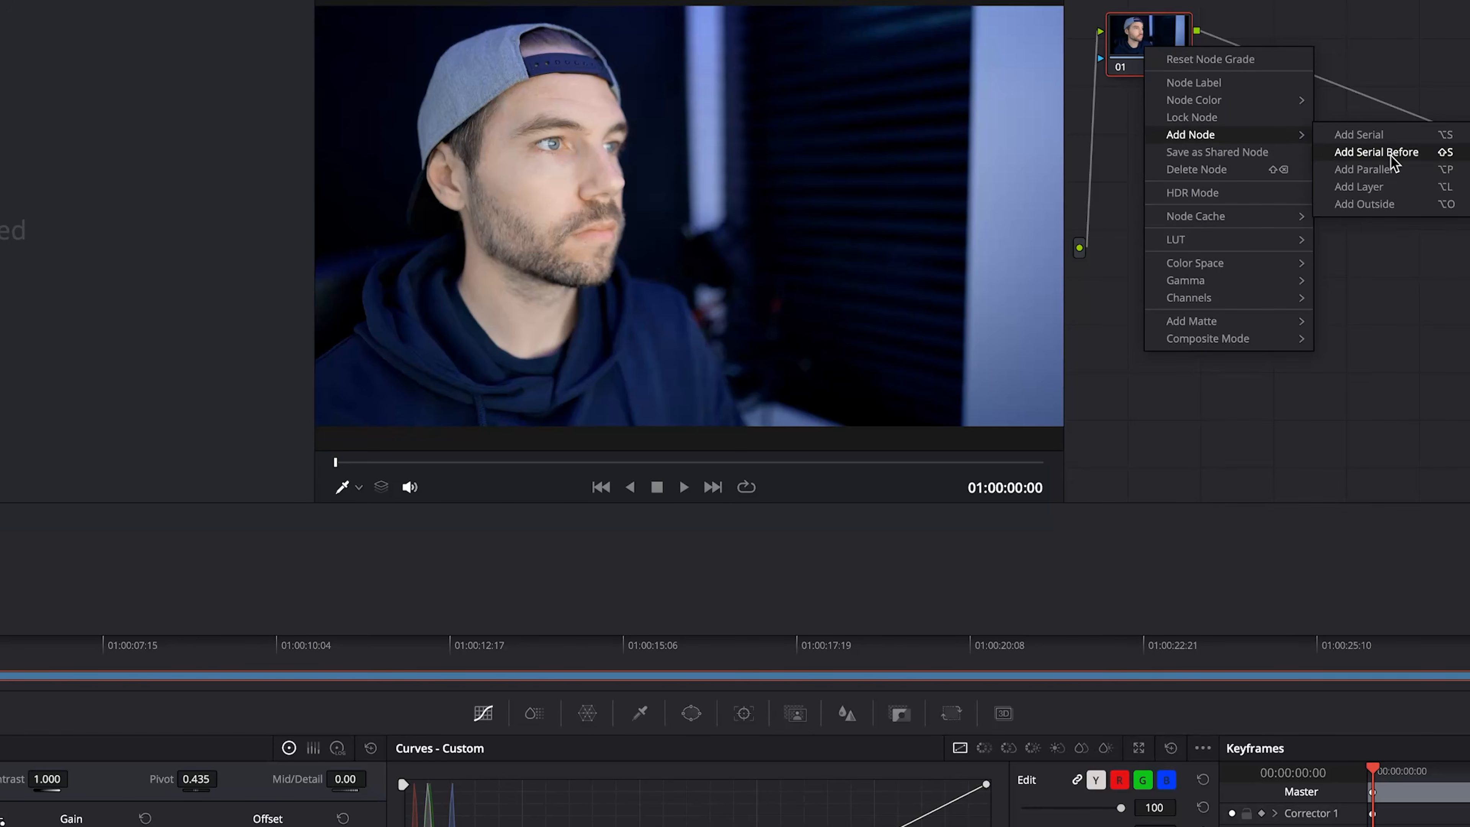
left_click(1363, 169)
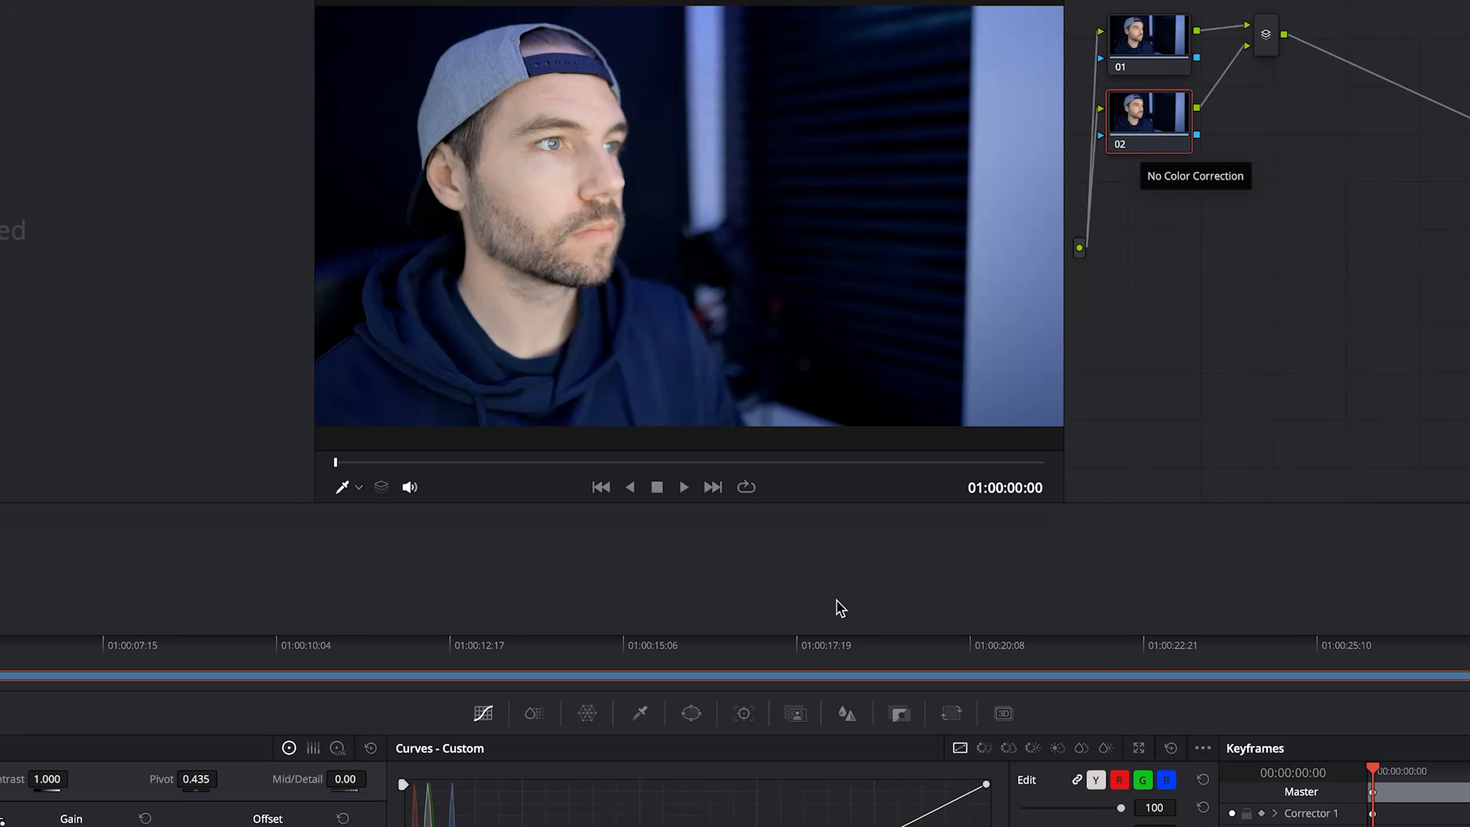
Step: Add a circular power window to node 02 and centre it over the man's face
left_click(691, 713)
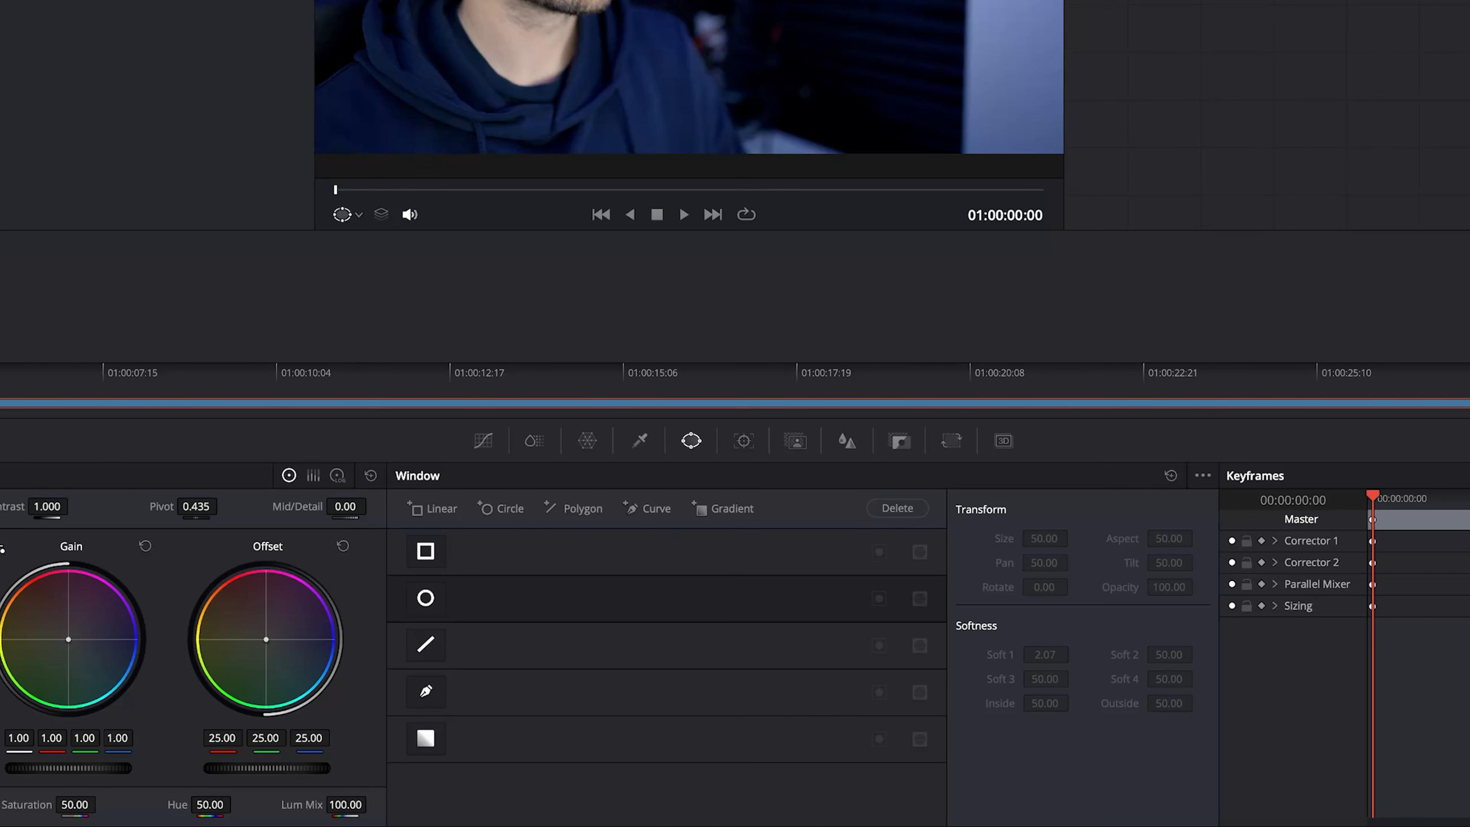
left_click(426, 599)
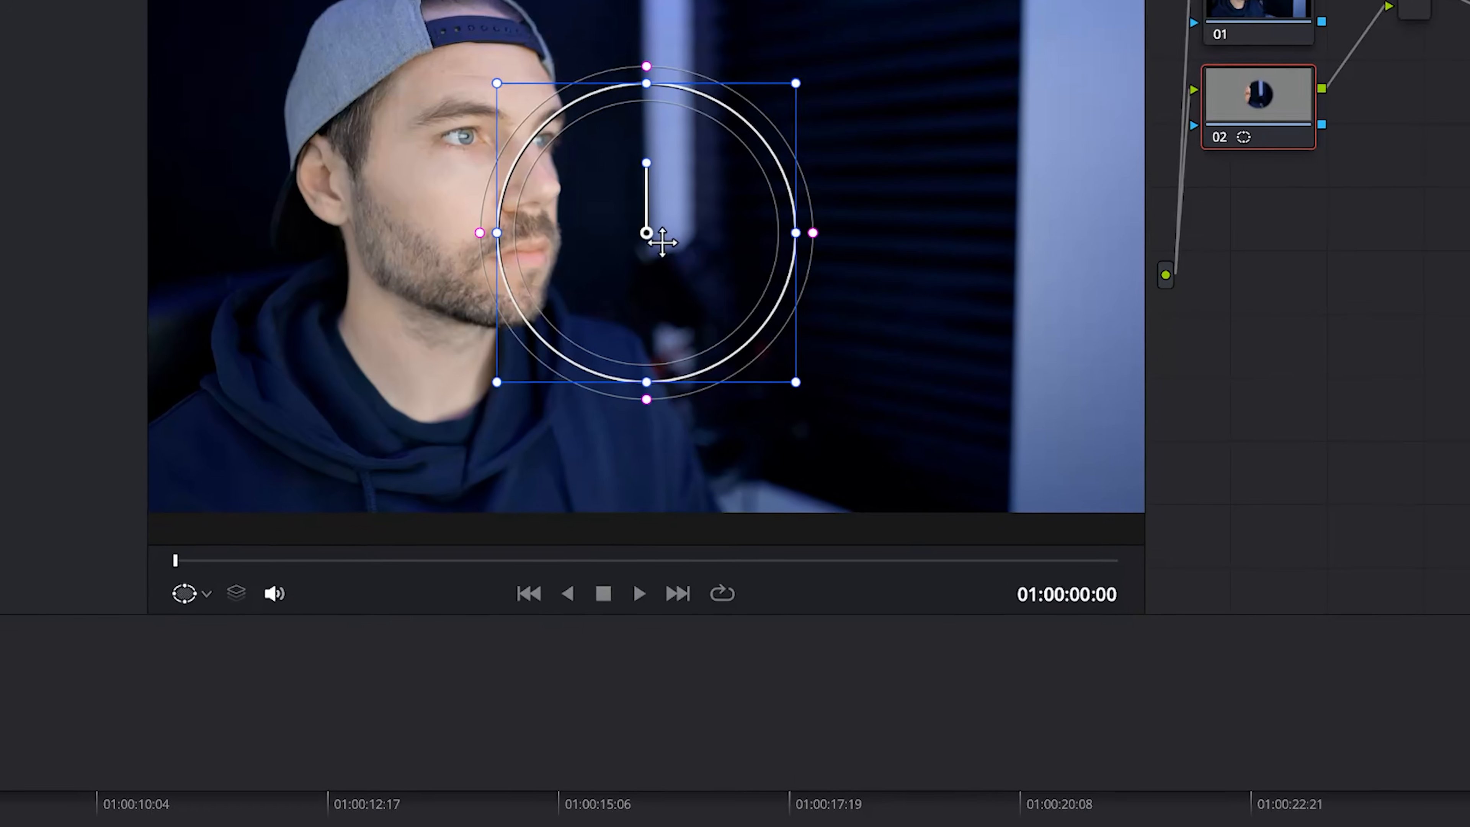
left_click_drag(662, 242, 413, 317)
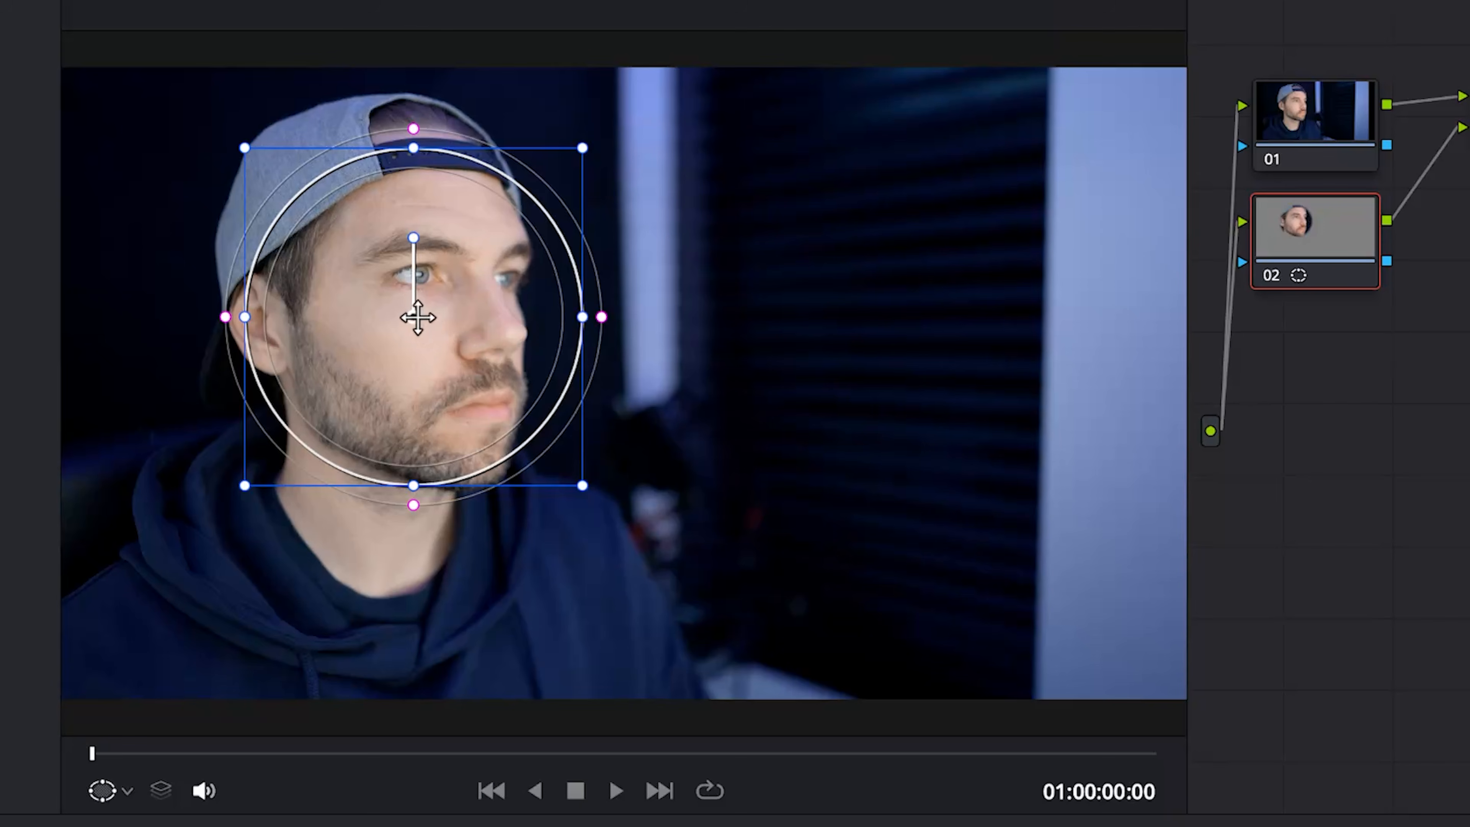
mouse_move(412, 231)
left_mouse_down()
mouse_move(476, 250)
mouse_move(430, 223)
mouse_move(413, 235)
left_mouse_up()
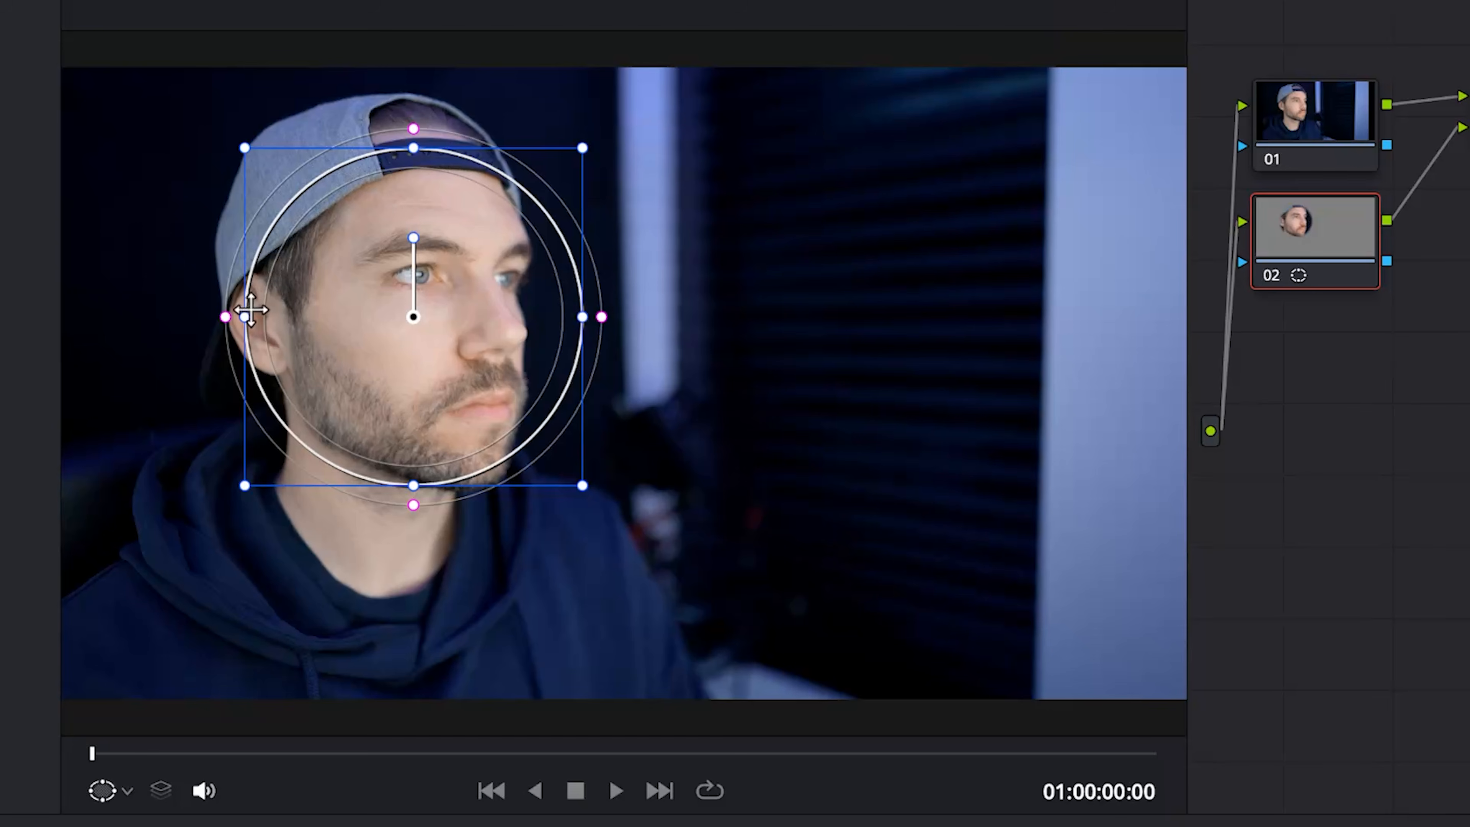
Step: Reshape the circular window into an oval around the man's head, rotated about -13.14 degrees with softness about 2.61
left_click_drag(583, 317, 534, 318)
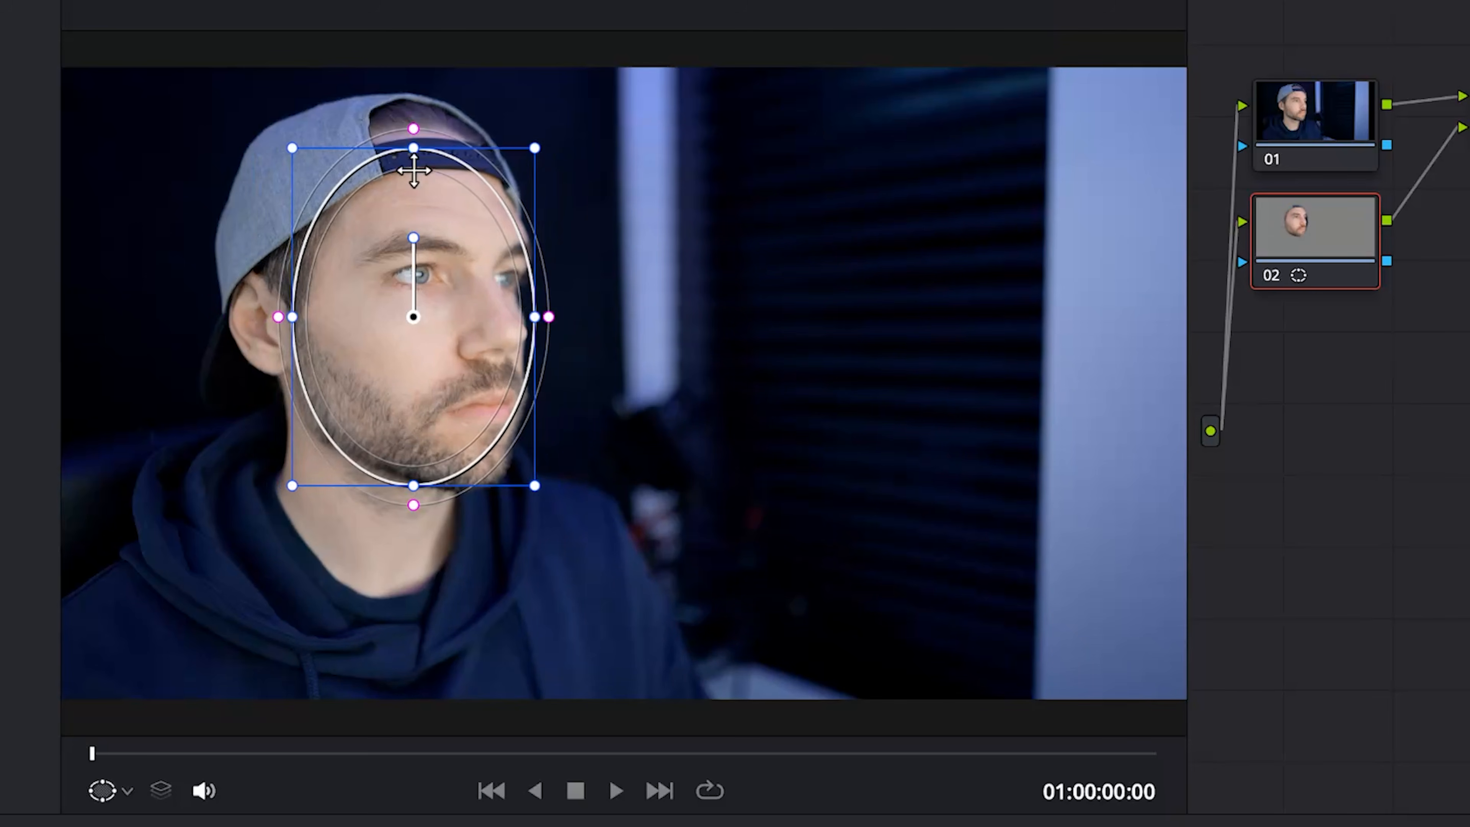
left_click_drag(413, 149, 420, 124)
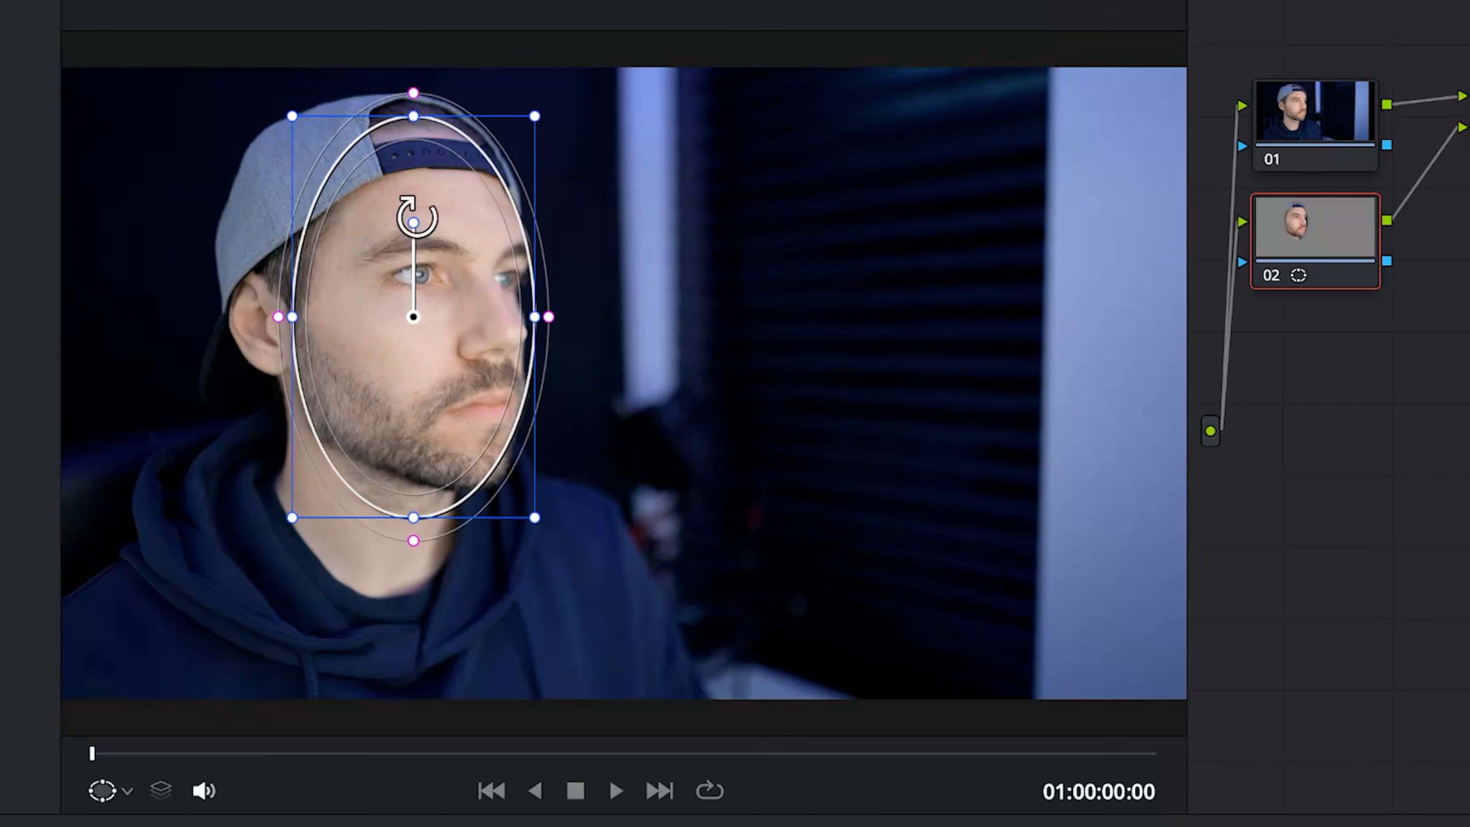
mouse_move(413, 221)
left_mouse_down()
mouse_move(383, 214)
mouse_move(397, 217)
left_mouse_up()
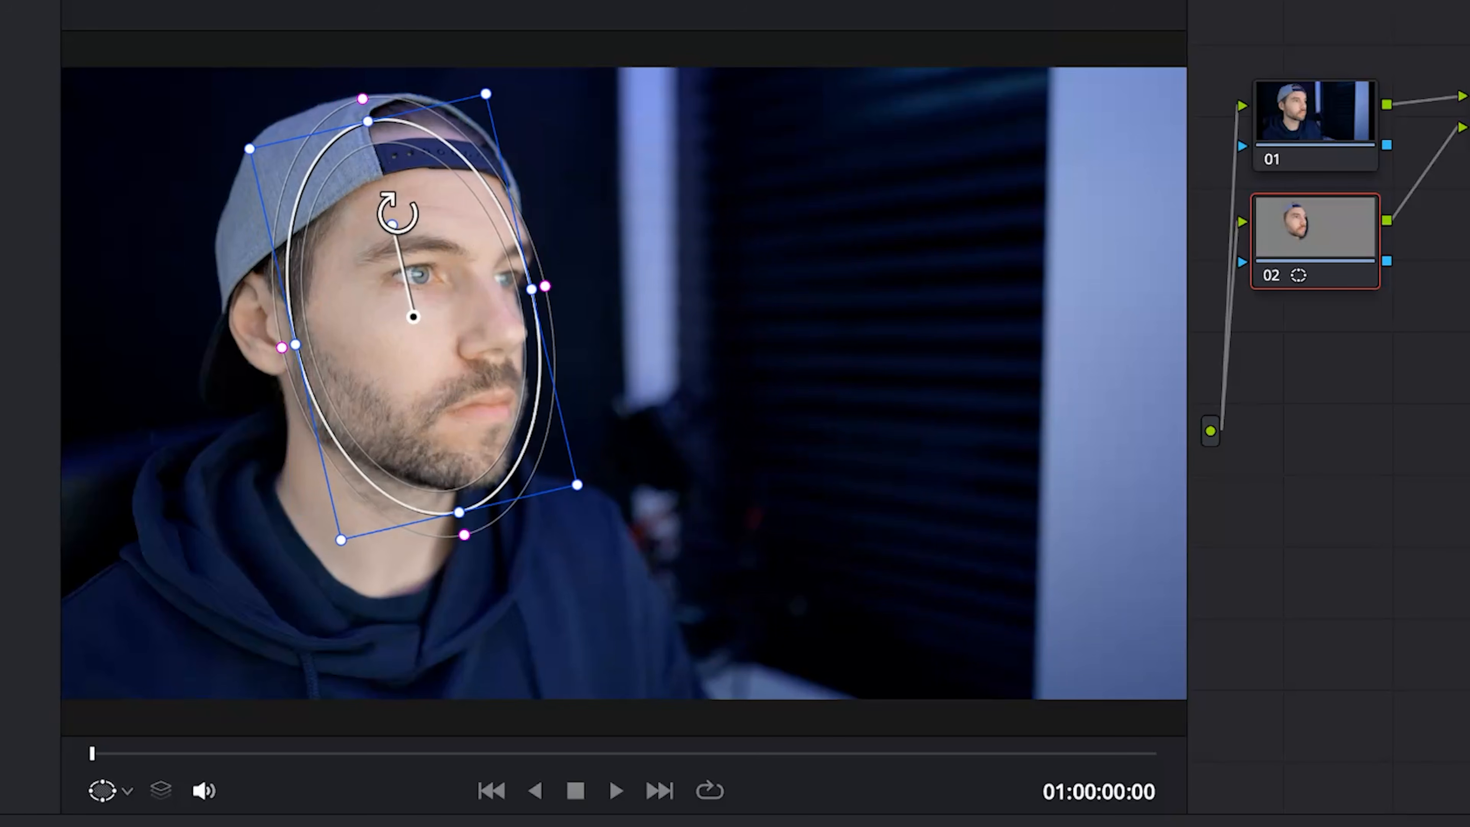
left_click_drag(546, 286, 556, 284)
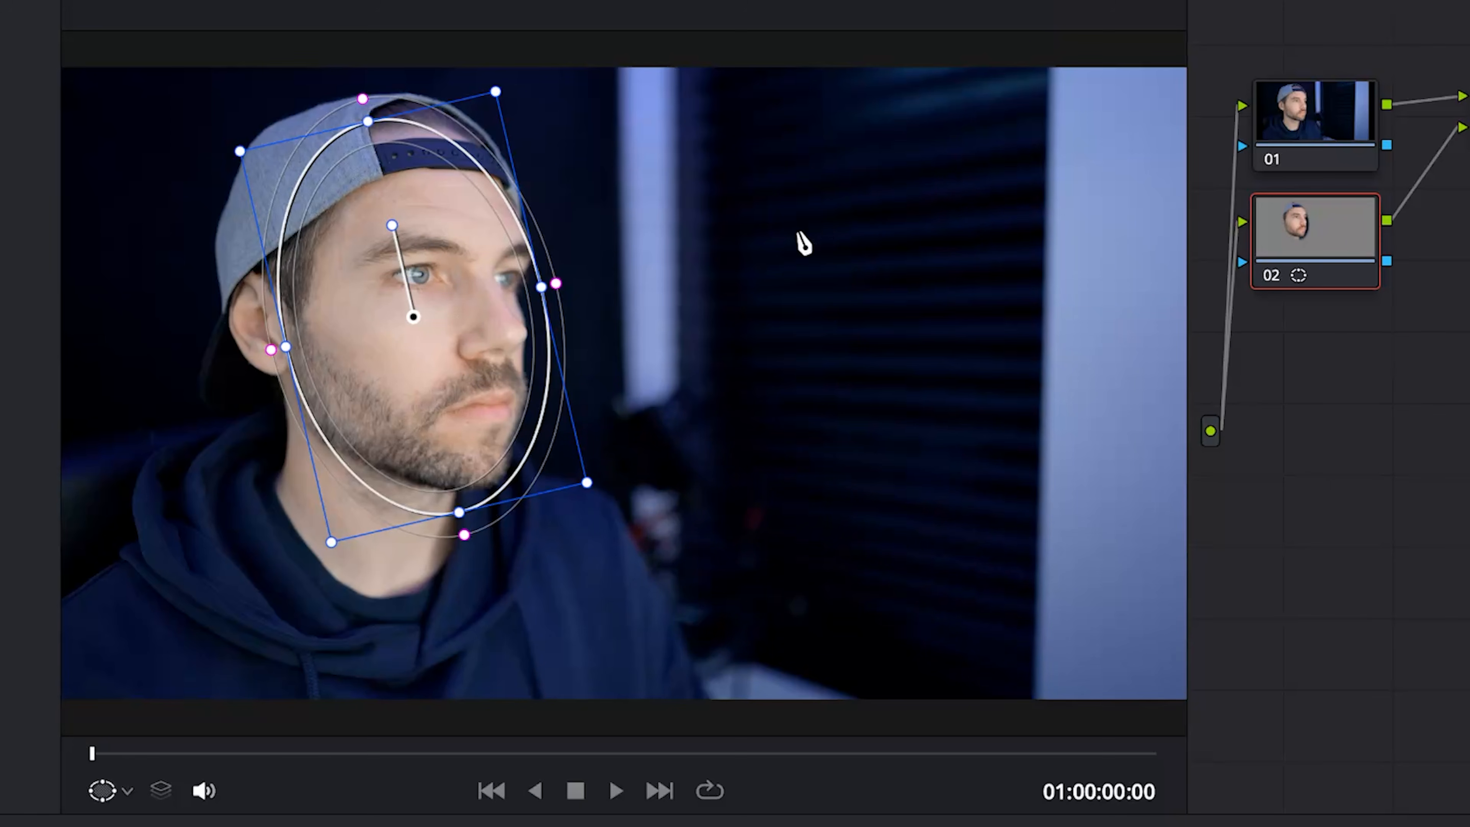
left_click_drag(555, 283, 561, 281)
left_click_drag(496, 92, 514, 66)
left_click_drag(300, 336, 248, 342)
left_click_drag(410, 304, 402, 303)
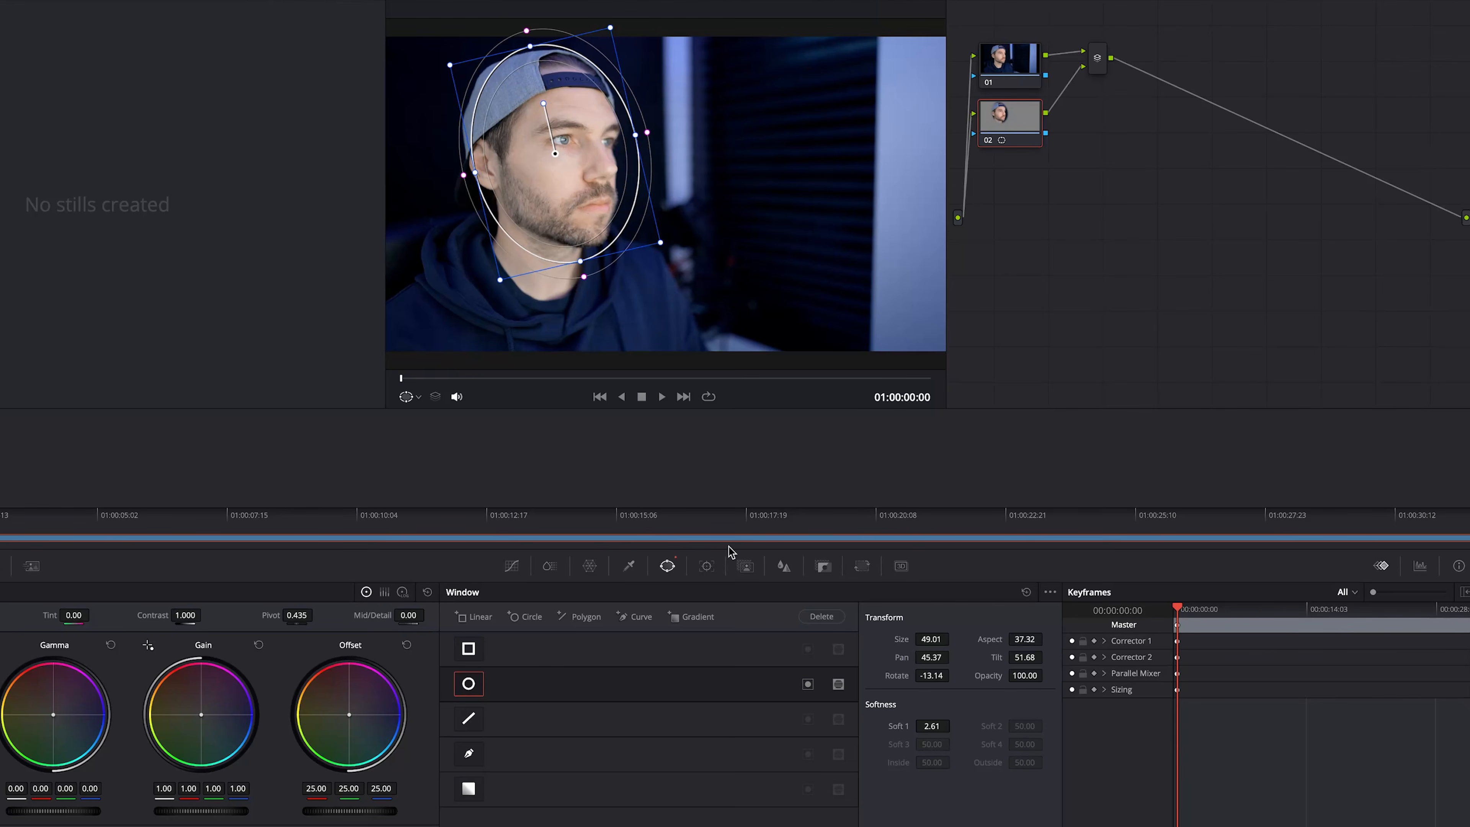
Step: Track the oval window forward through the whole clip
left_click(708, 567)
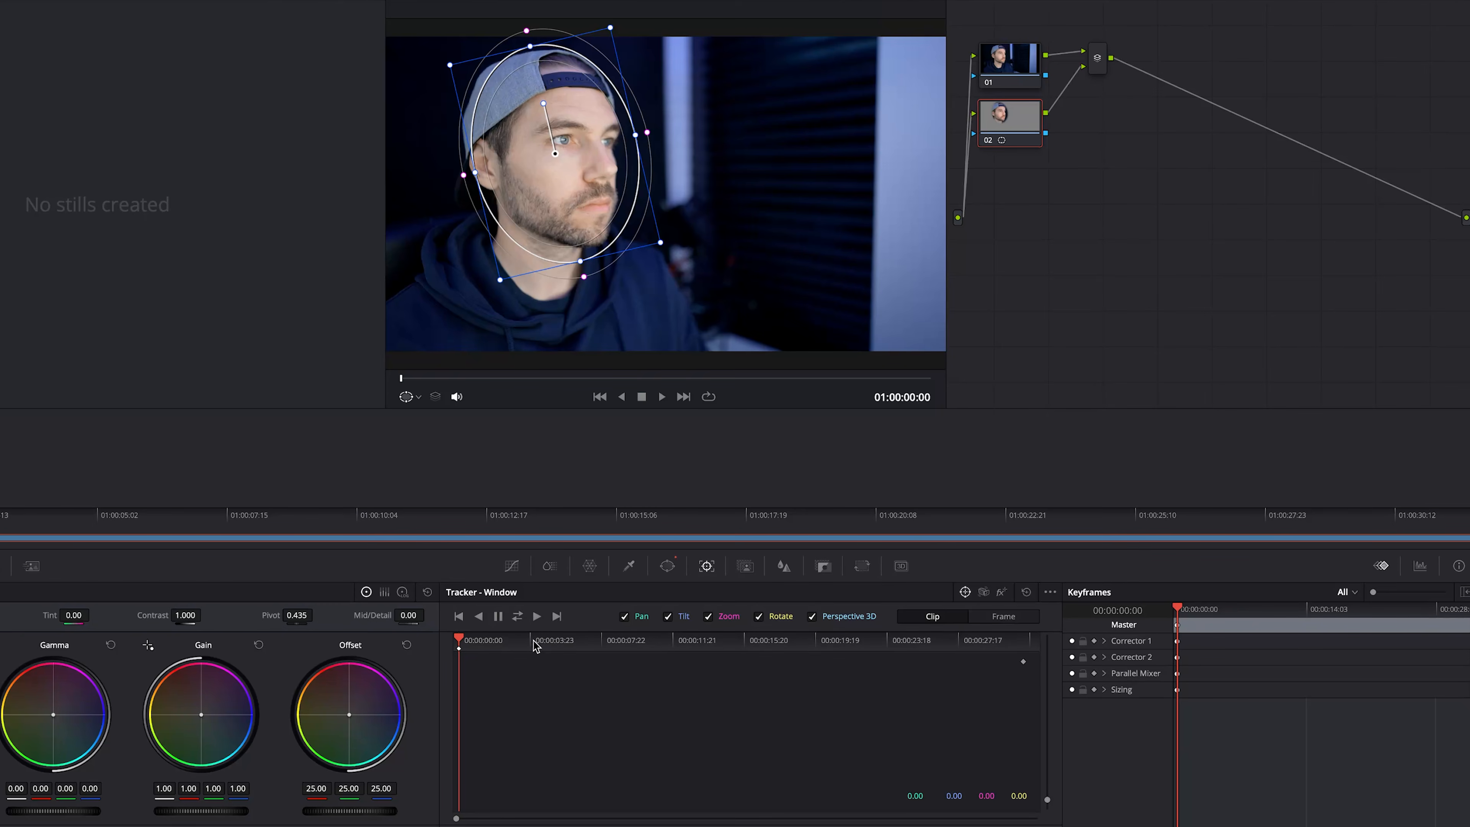
left_click(537, 617)
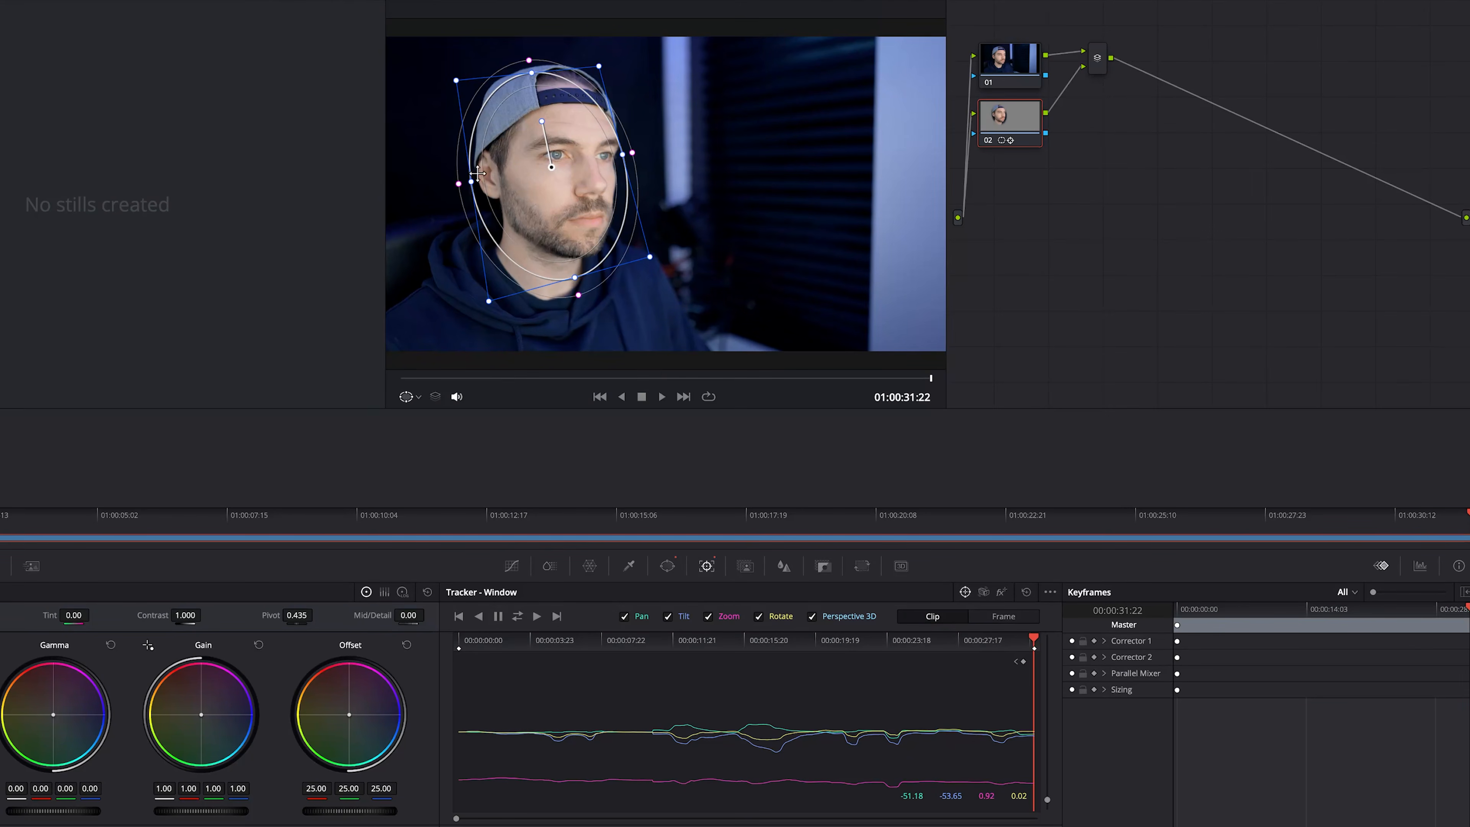
Step: At 01:00:24:01, move and straighten the window over the face in Frame mode, and track forward from there
left_click(892, 640)
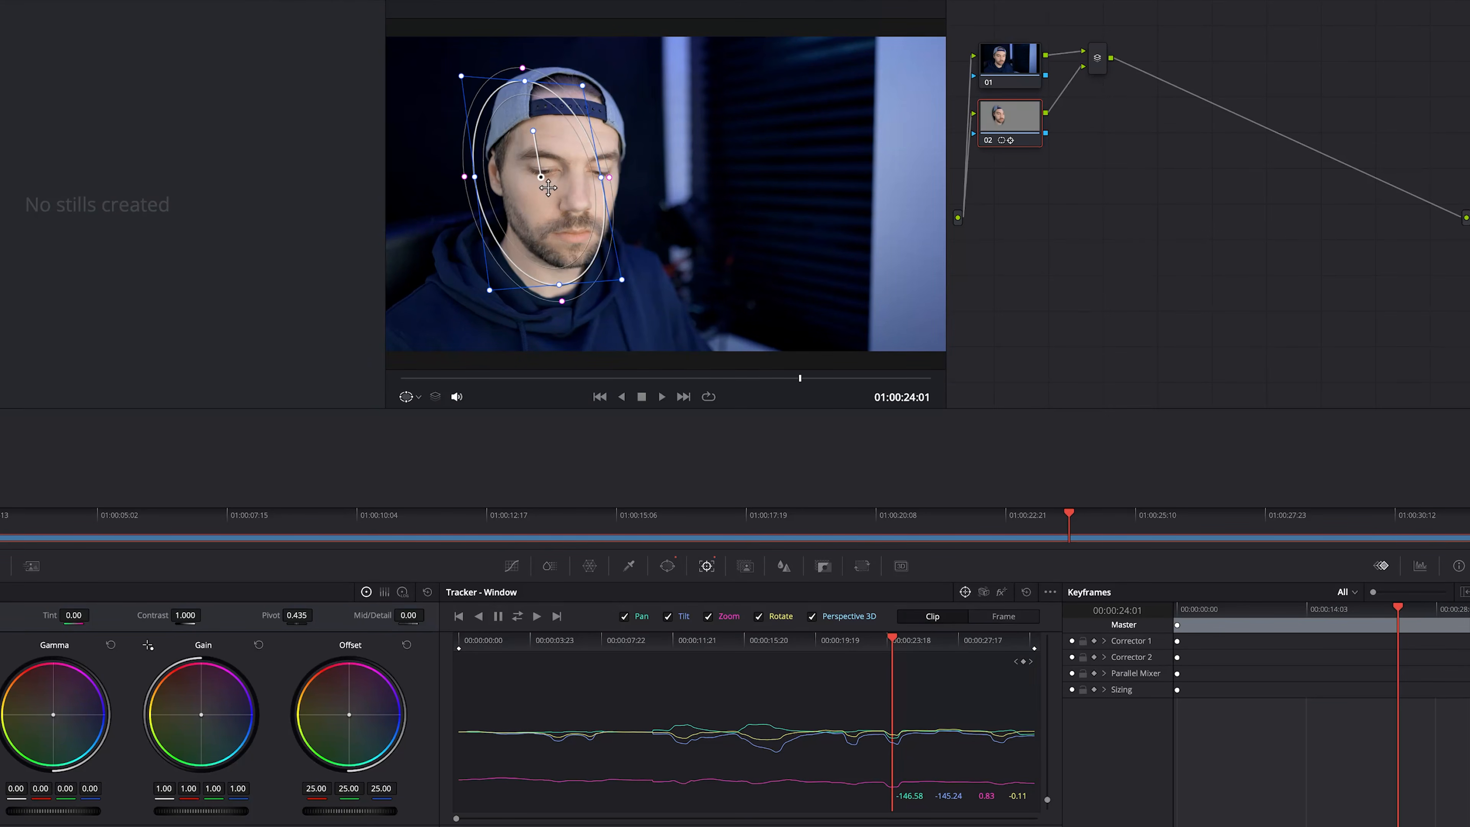
left_click(1010, 622)
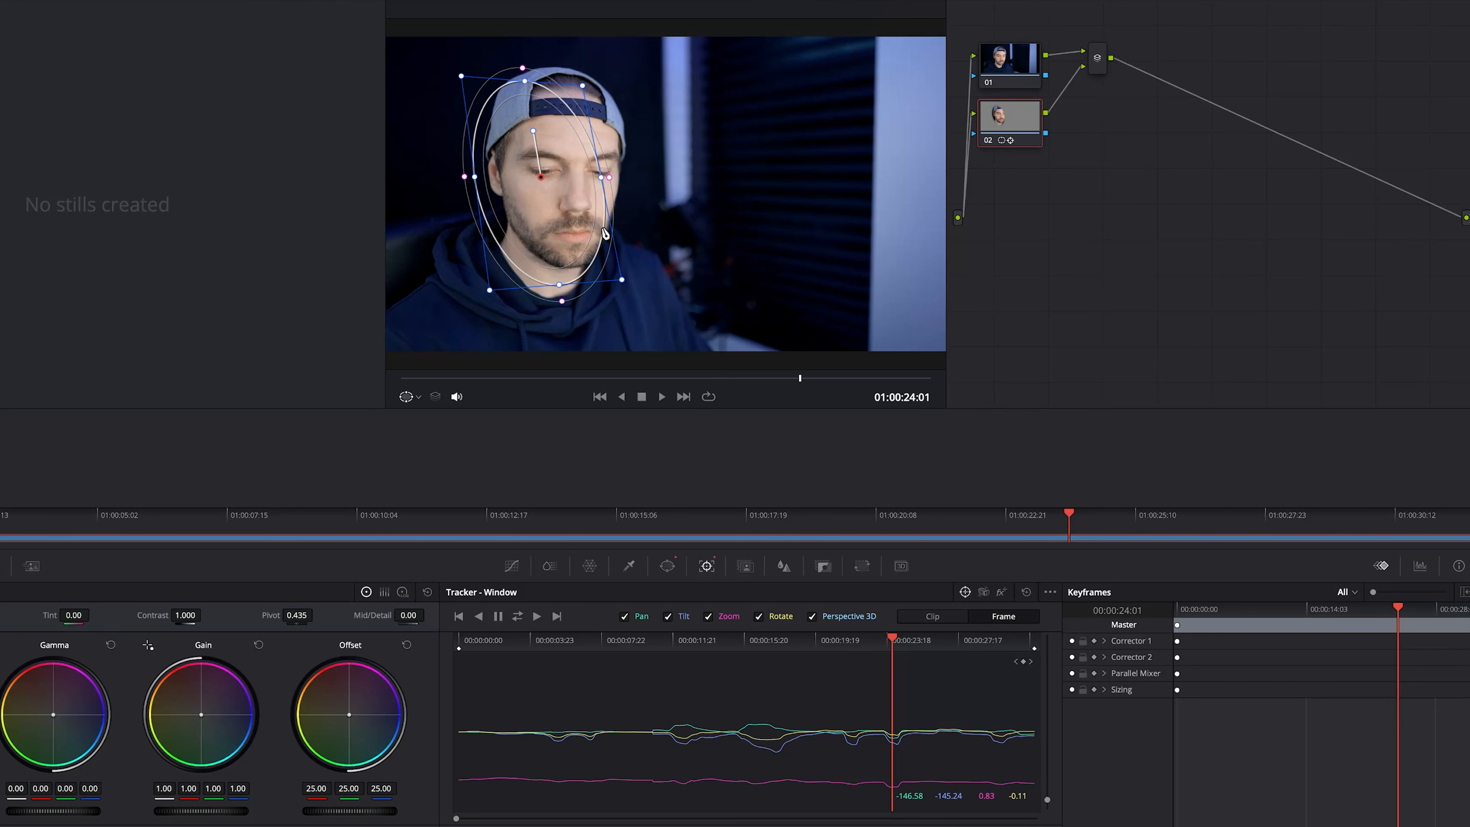
left_click_drag(540, 175, 557, 170)
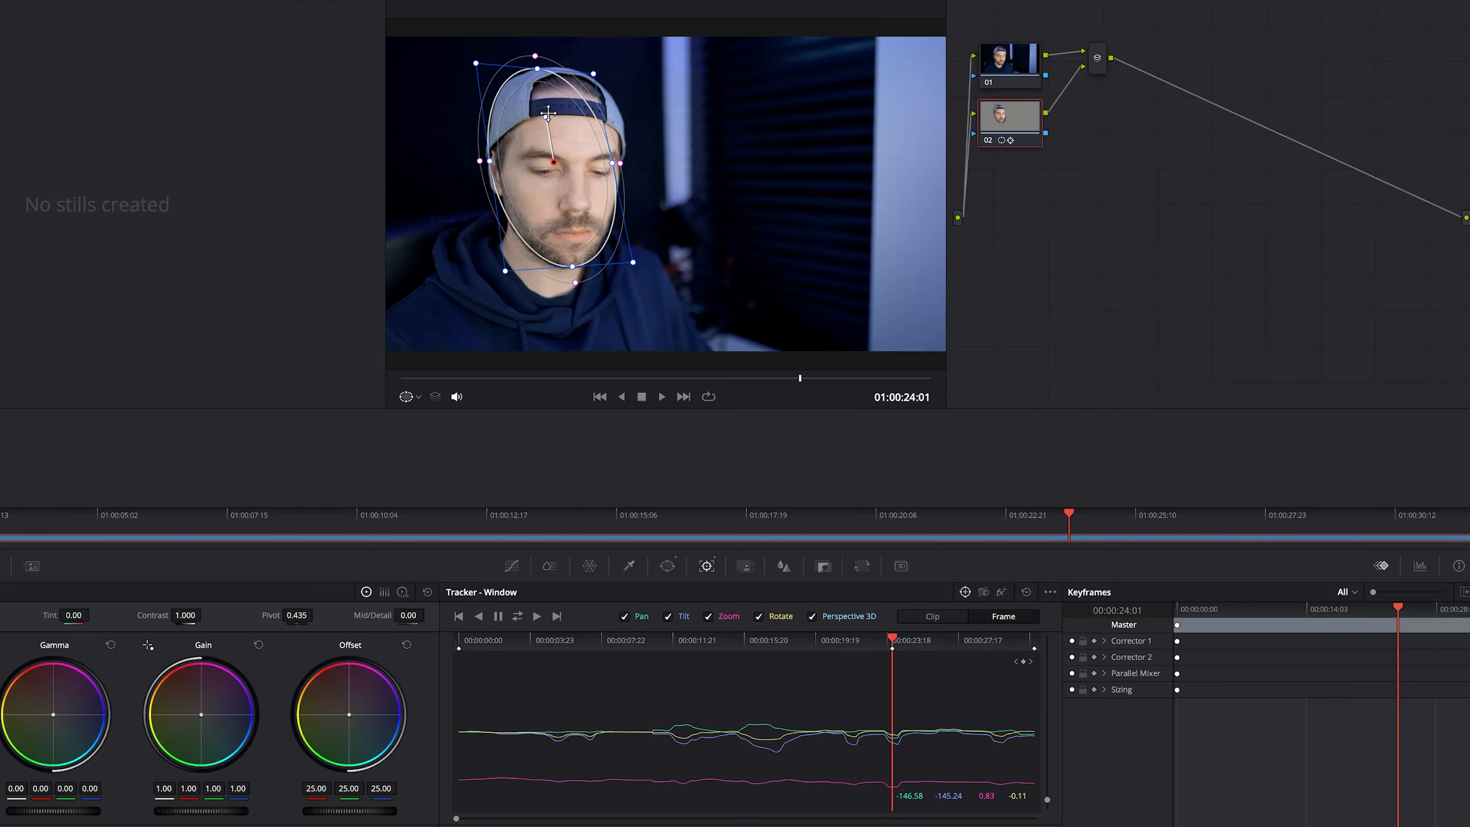
left_click_drag(545, 115, 550, 115)
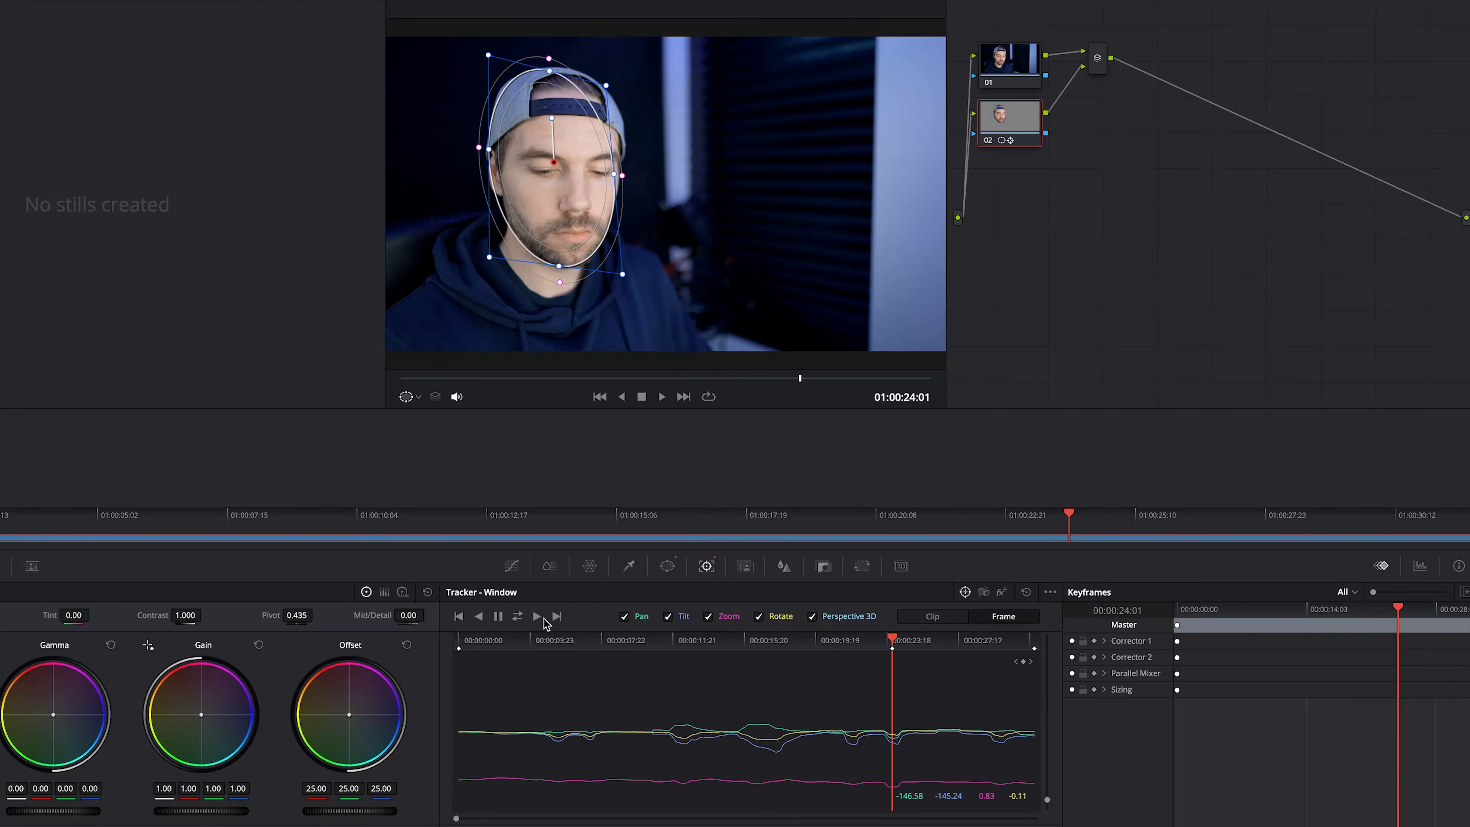
left_click(538, 618)
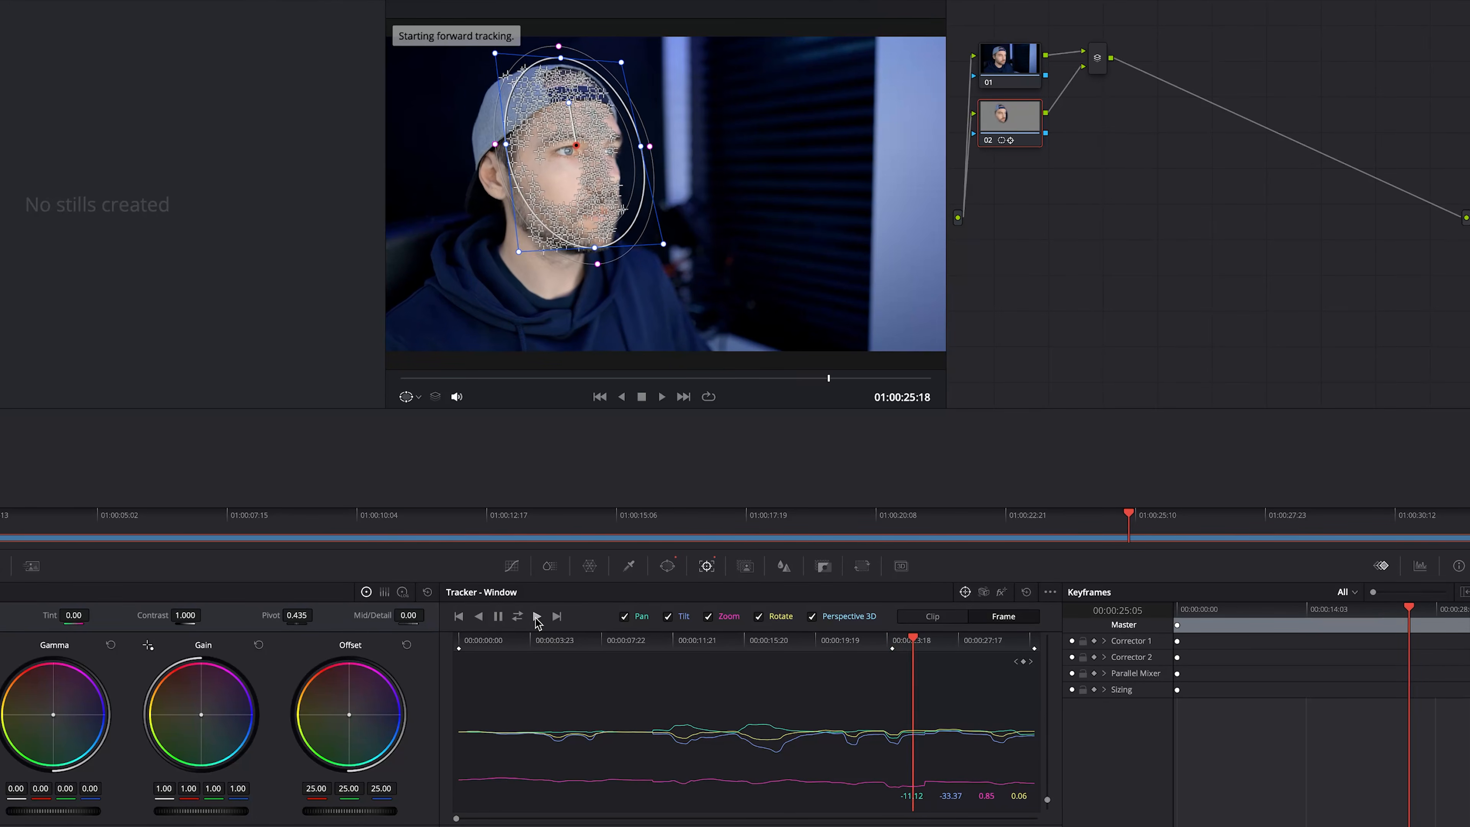
Step: At 01:00:24:13, shift the window back over the head and track it forward to the end of the clip
left_click(907, 648)
left_click_drag(909, 652, 905, 648)
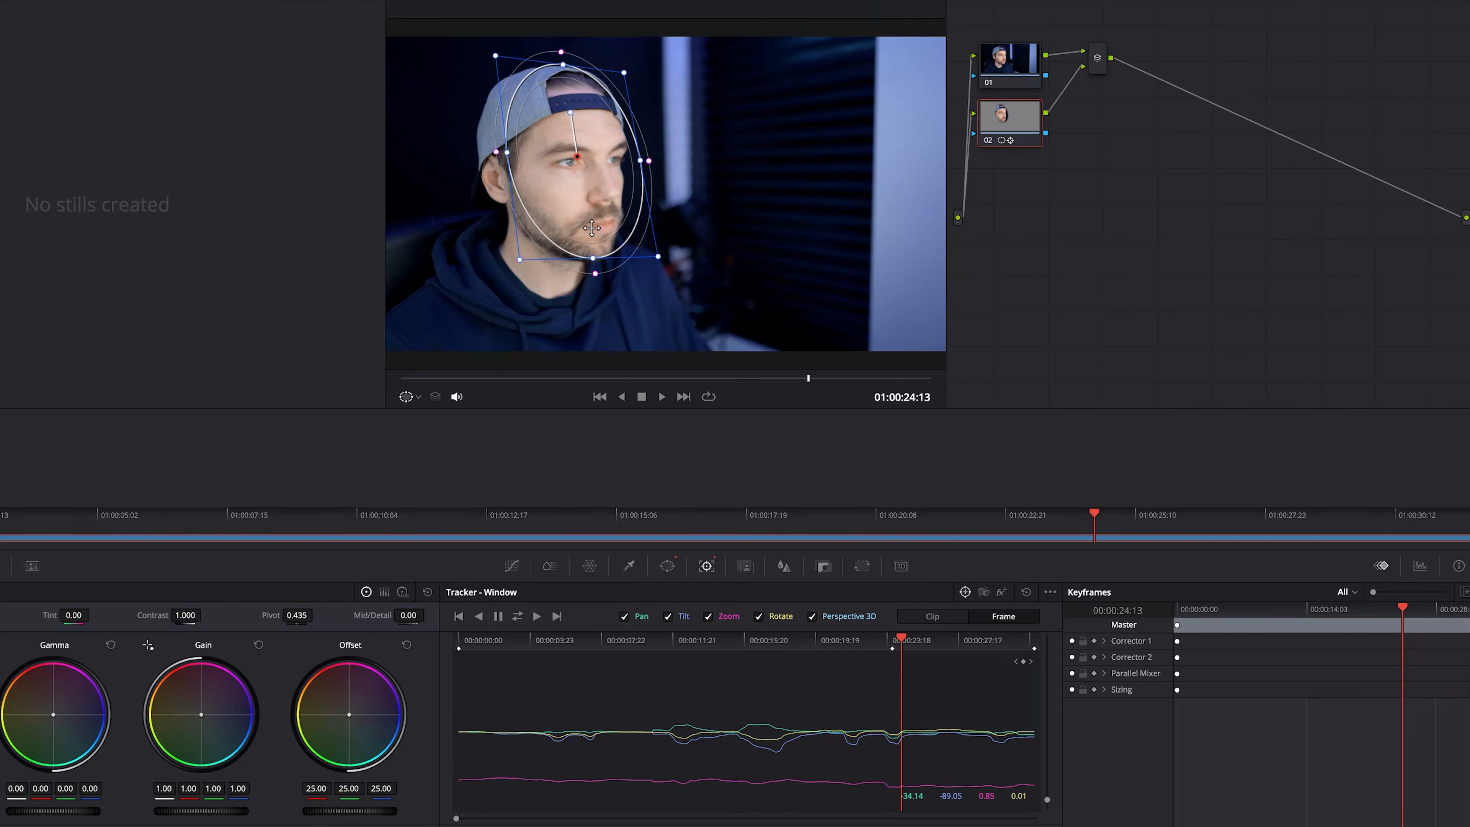
left_click_drag(568, 156, 567, 160)
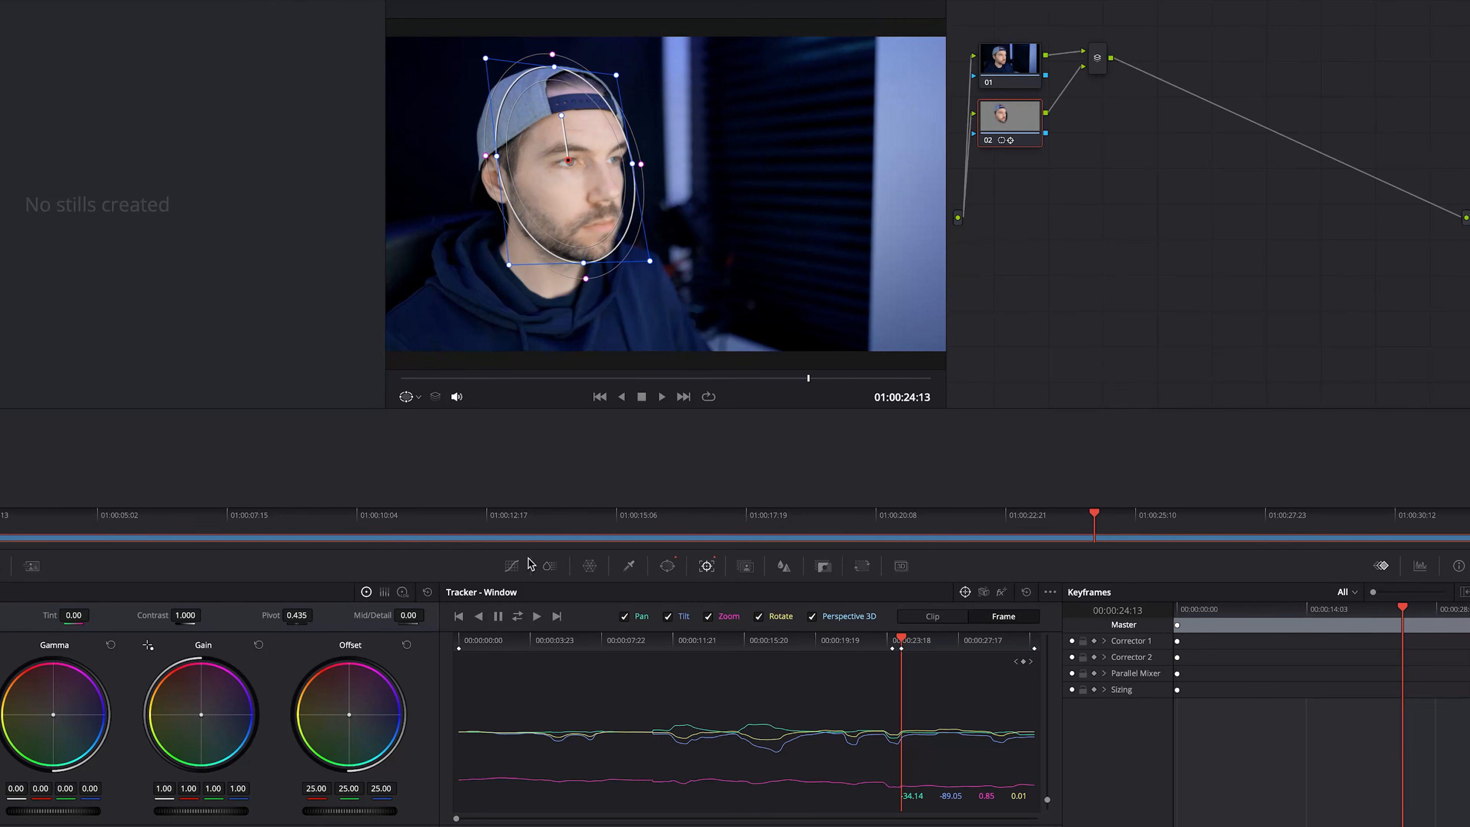
left_click(537, 616)
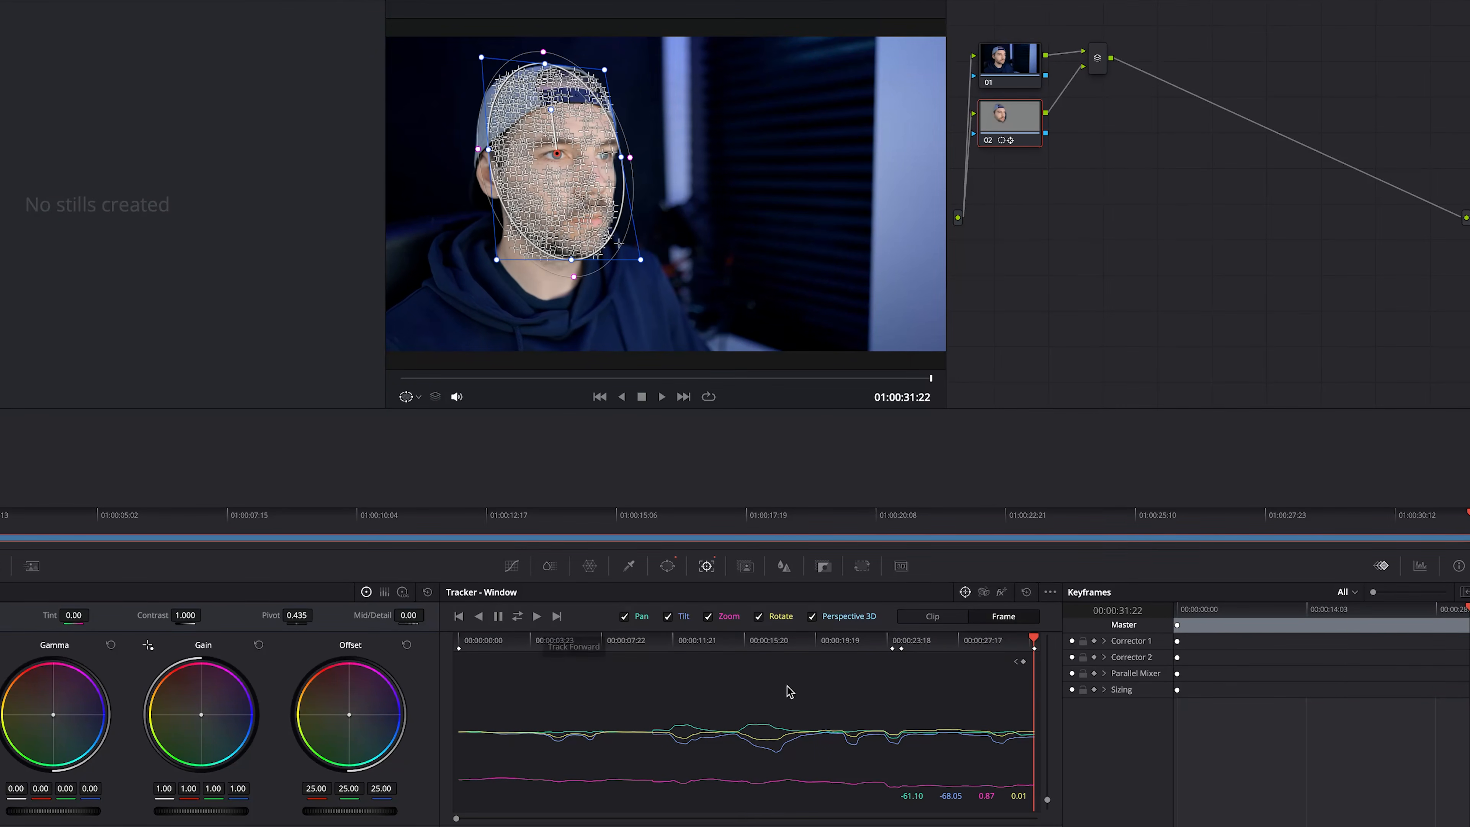
Step: Check the track in the middle of the clip and recentre the window over the face at 01:00:19:17
left_click(794, 641)
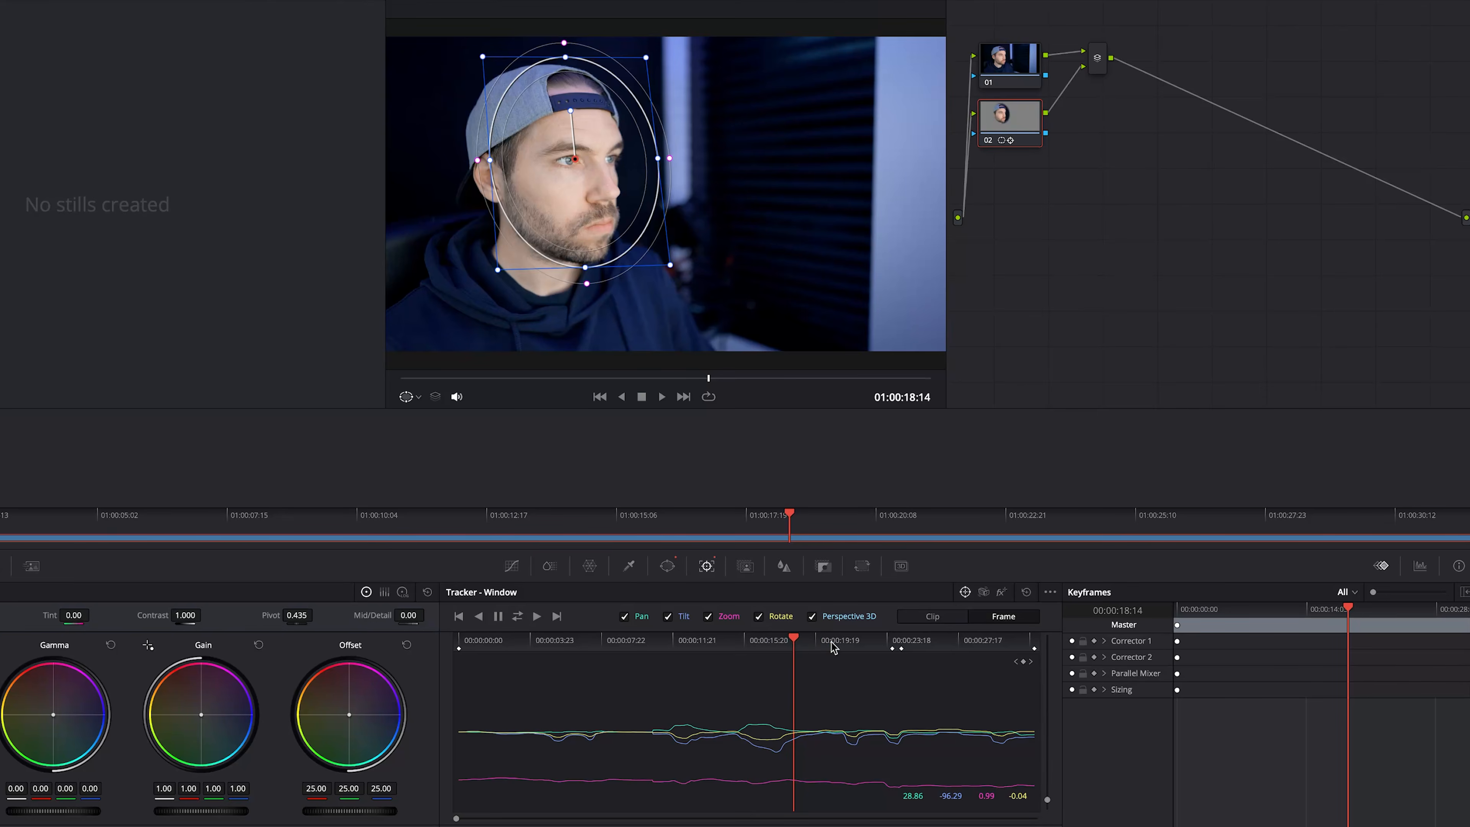
left_click(831, 642)
left_click(777, 641)
left_click(813, 642)
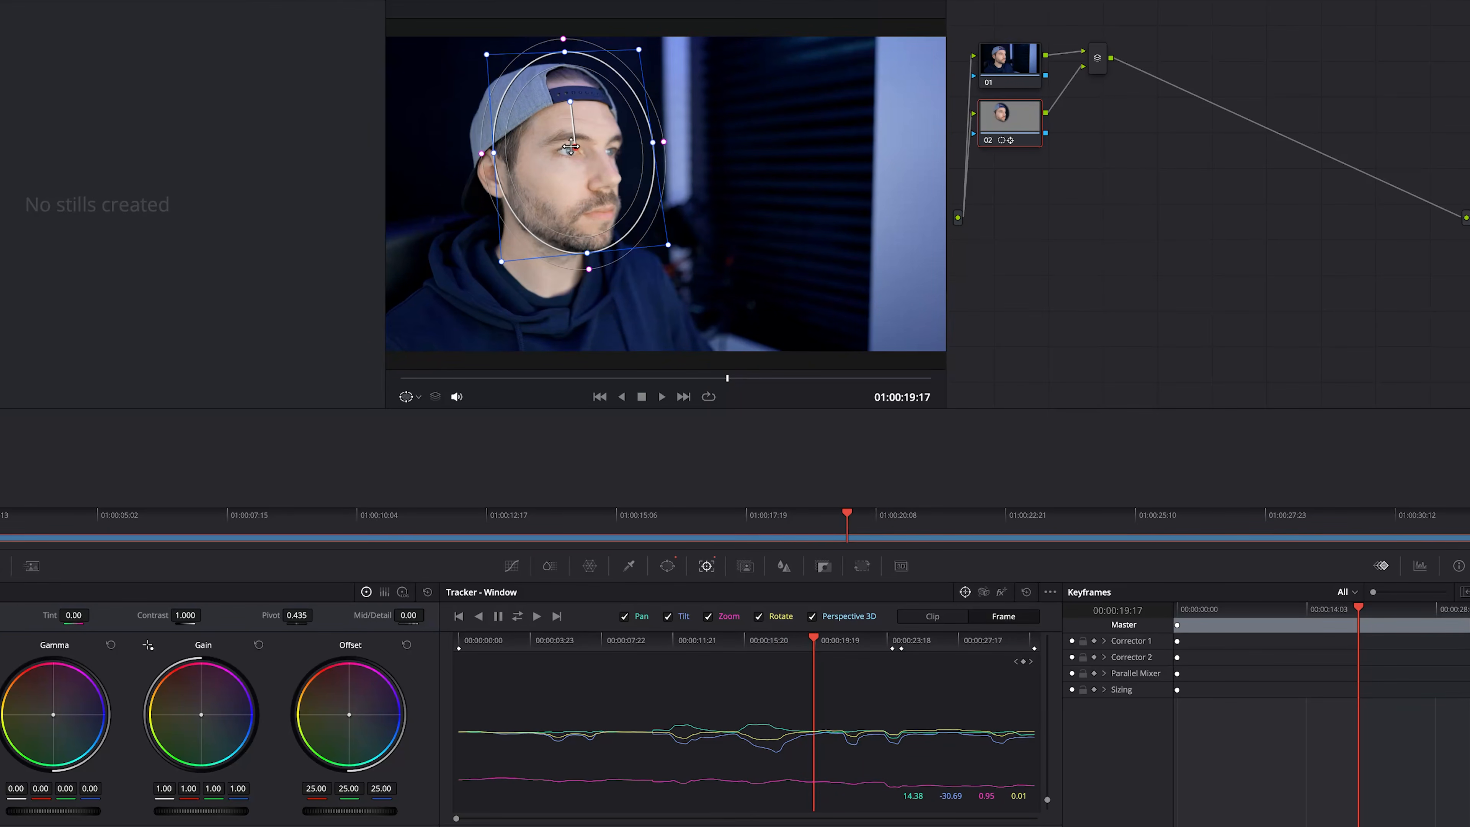
left_click_drag(575, 147, 563, 149)
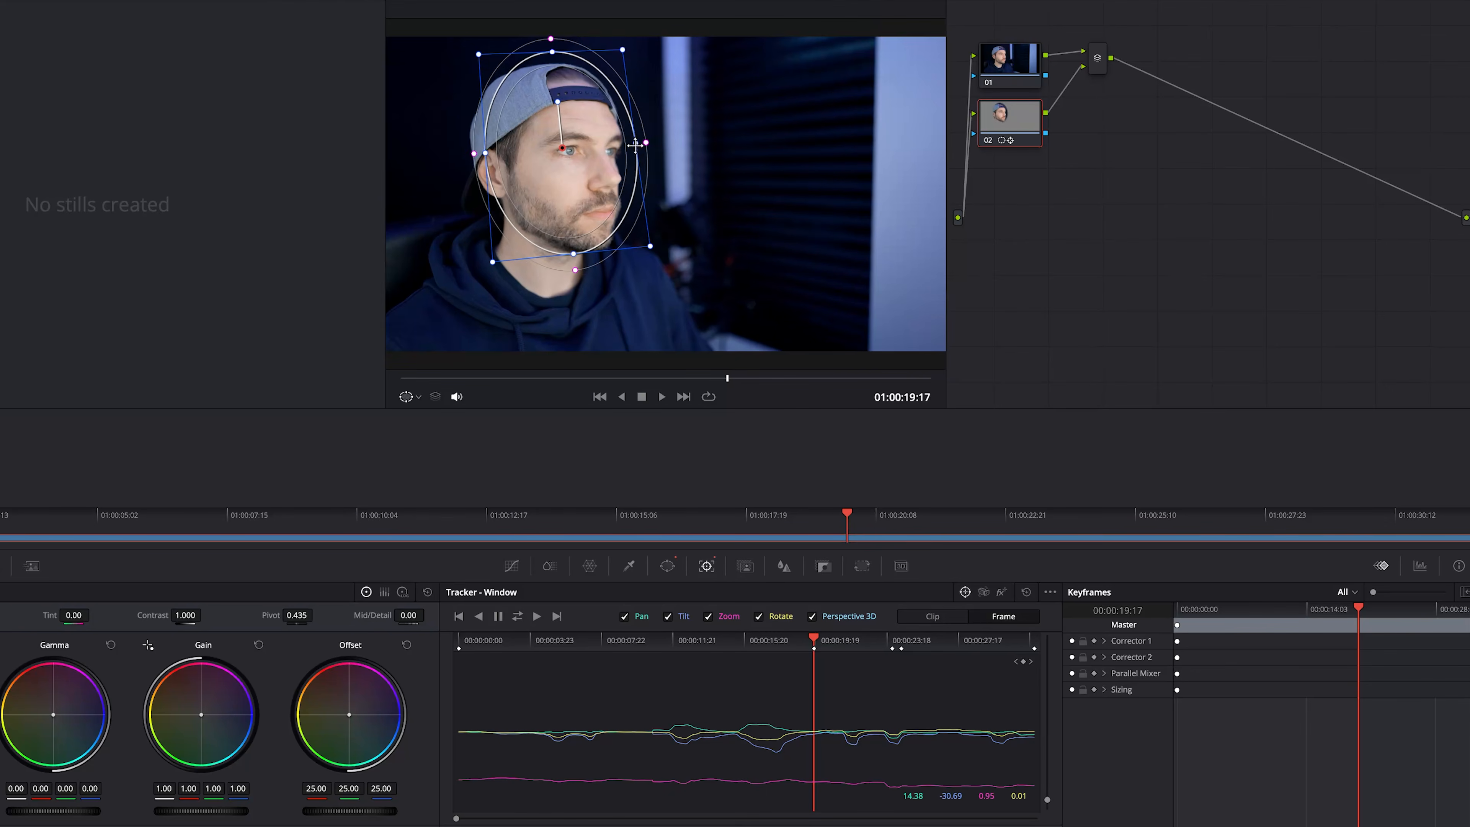
Step: Return to the clip's first frame and inspect the area isolated by the node 02 window using Highlight
key("Home")
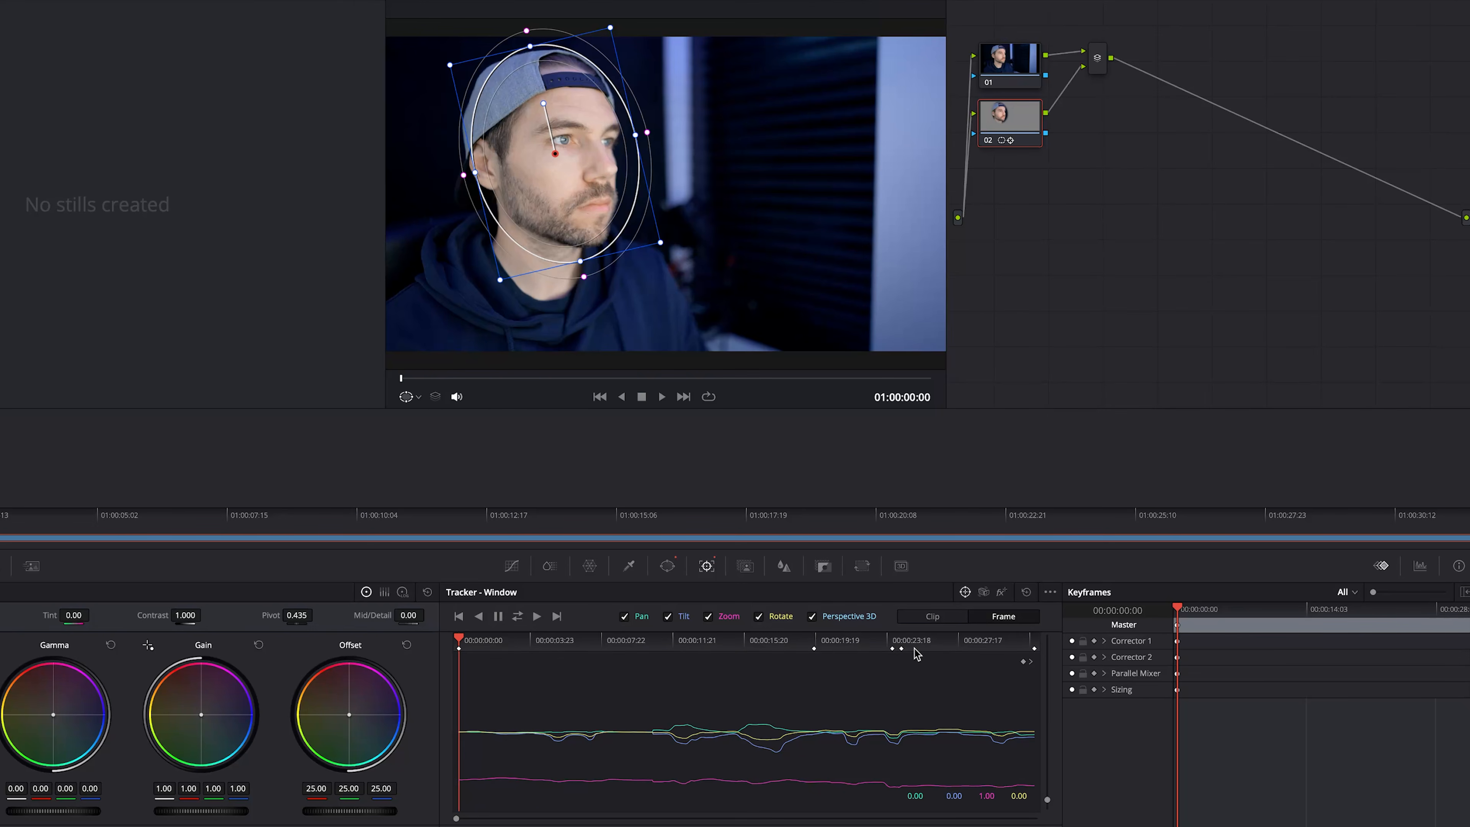
left_click(669, 567)
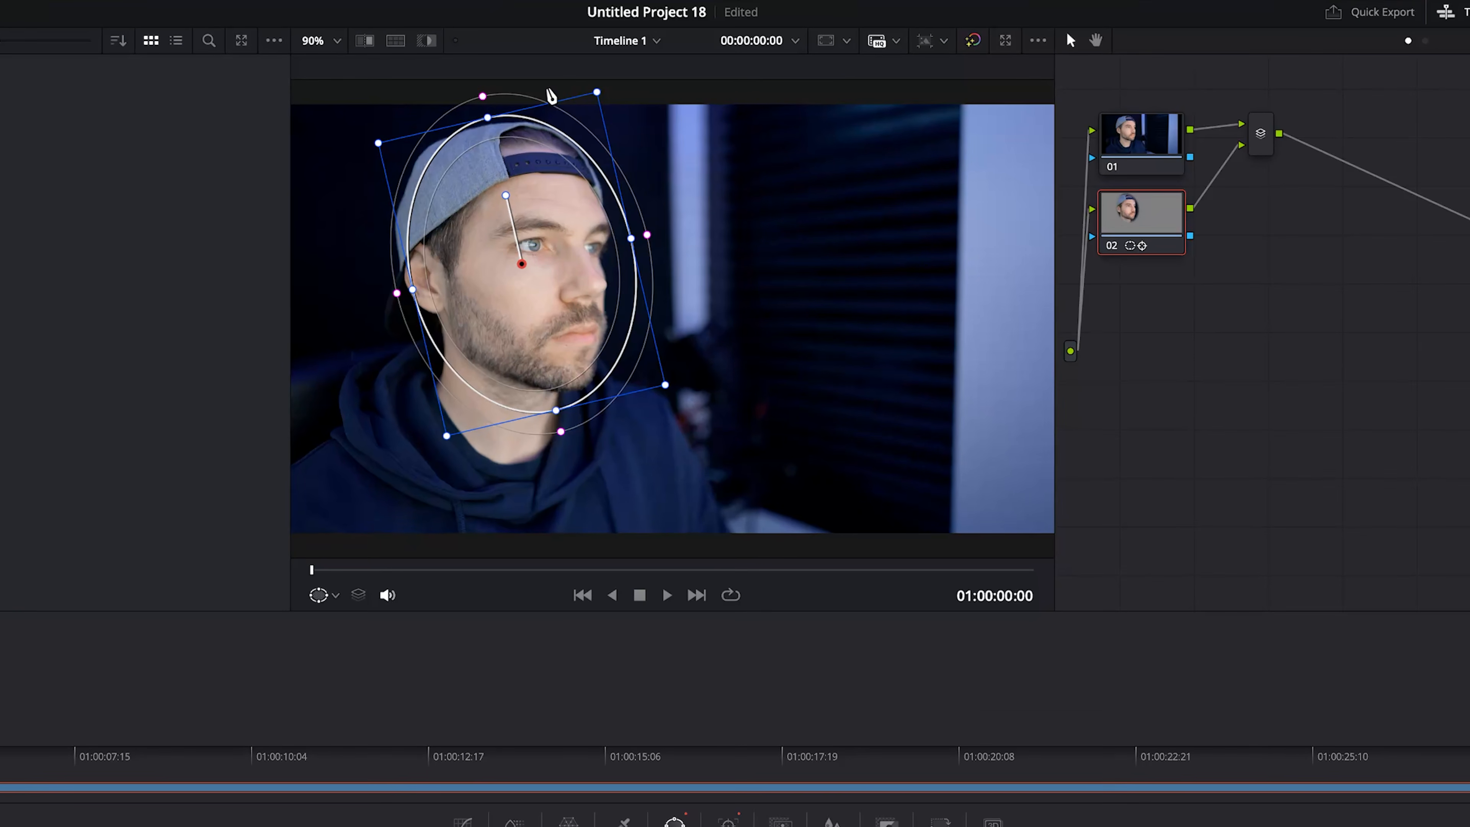
left_click(429, 44)
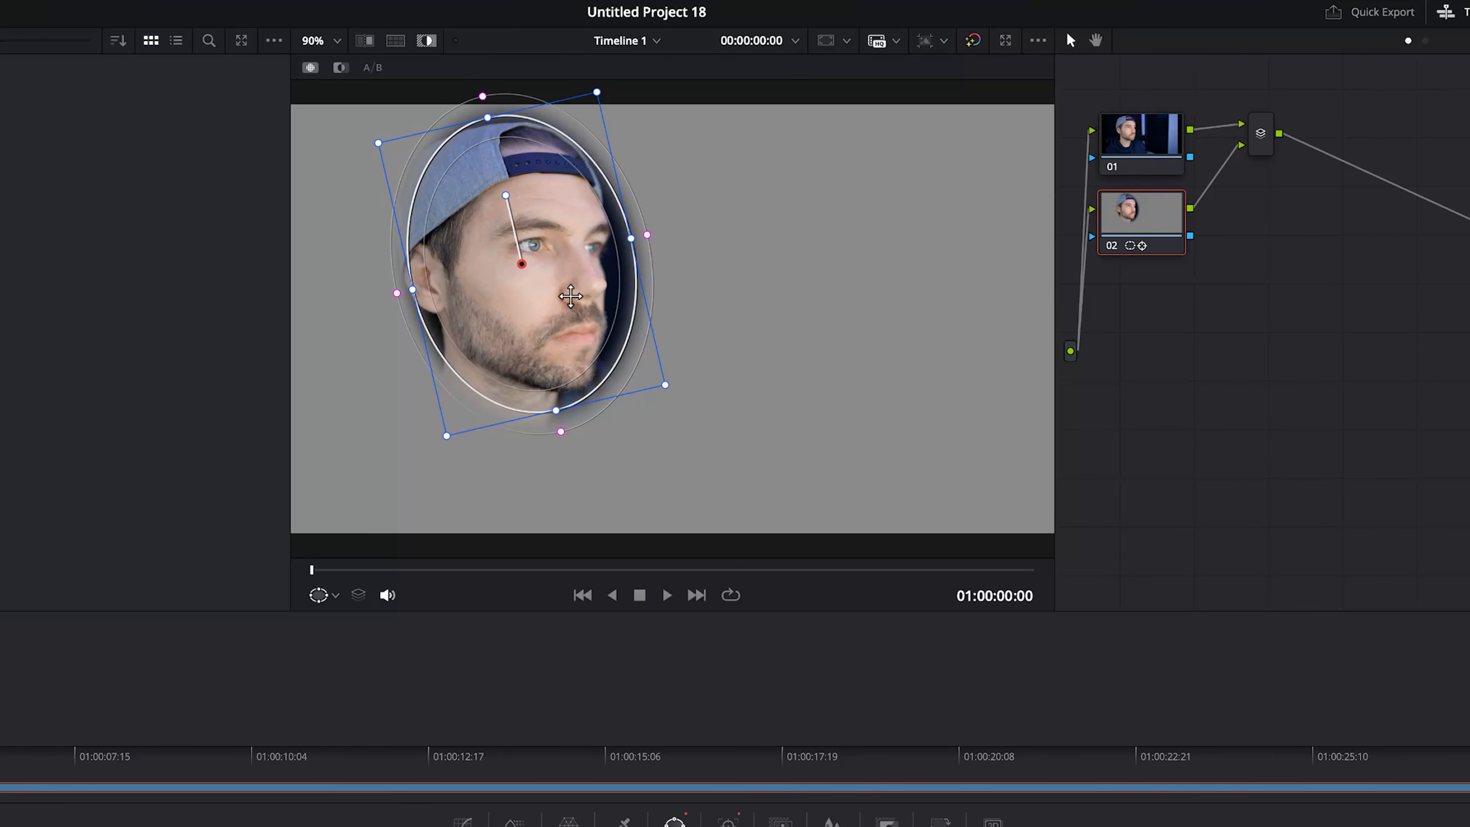
left_click(426, 40)
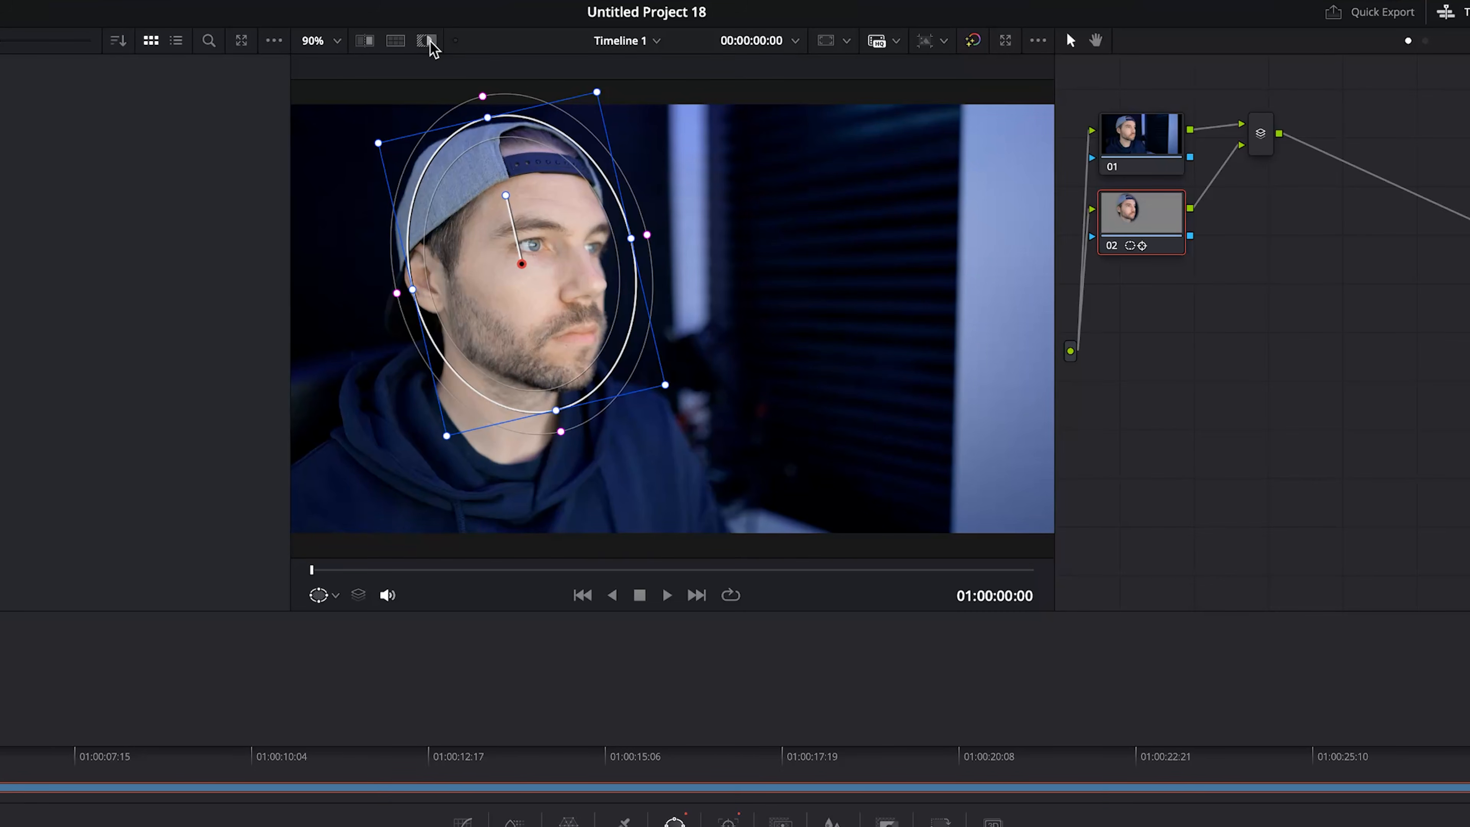
Step: Add a third node in parallel with node 01 for a further correction
left_click(1135, 146)
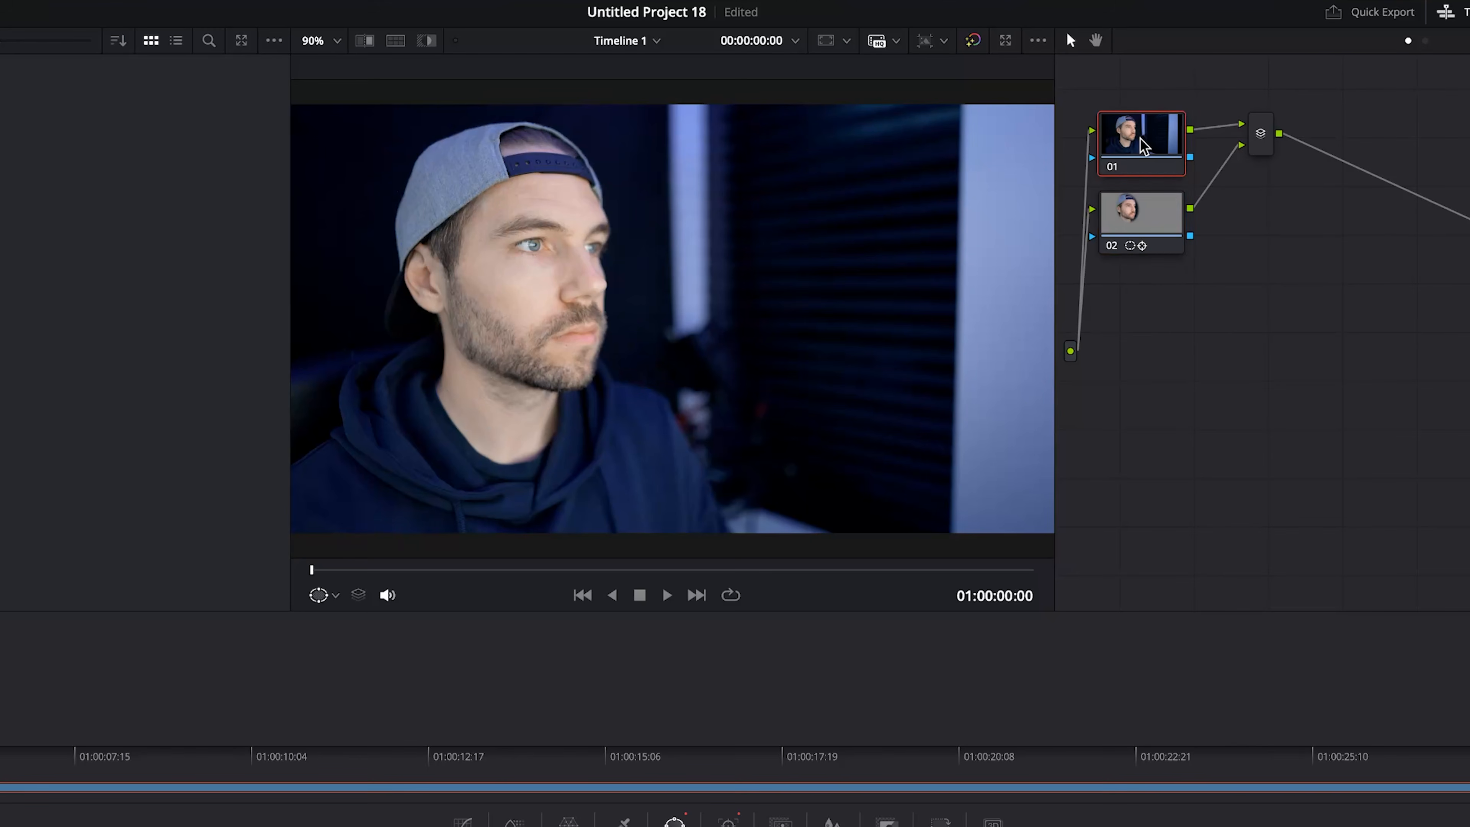
right_click(1136, 146)
mouse_move(1201, 235)
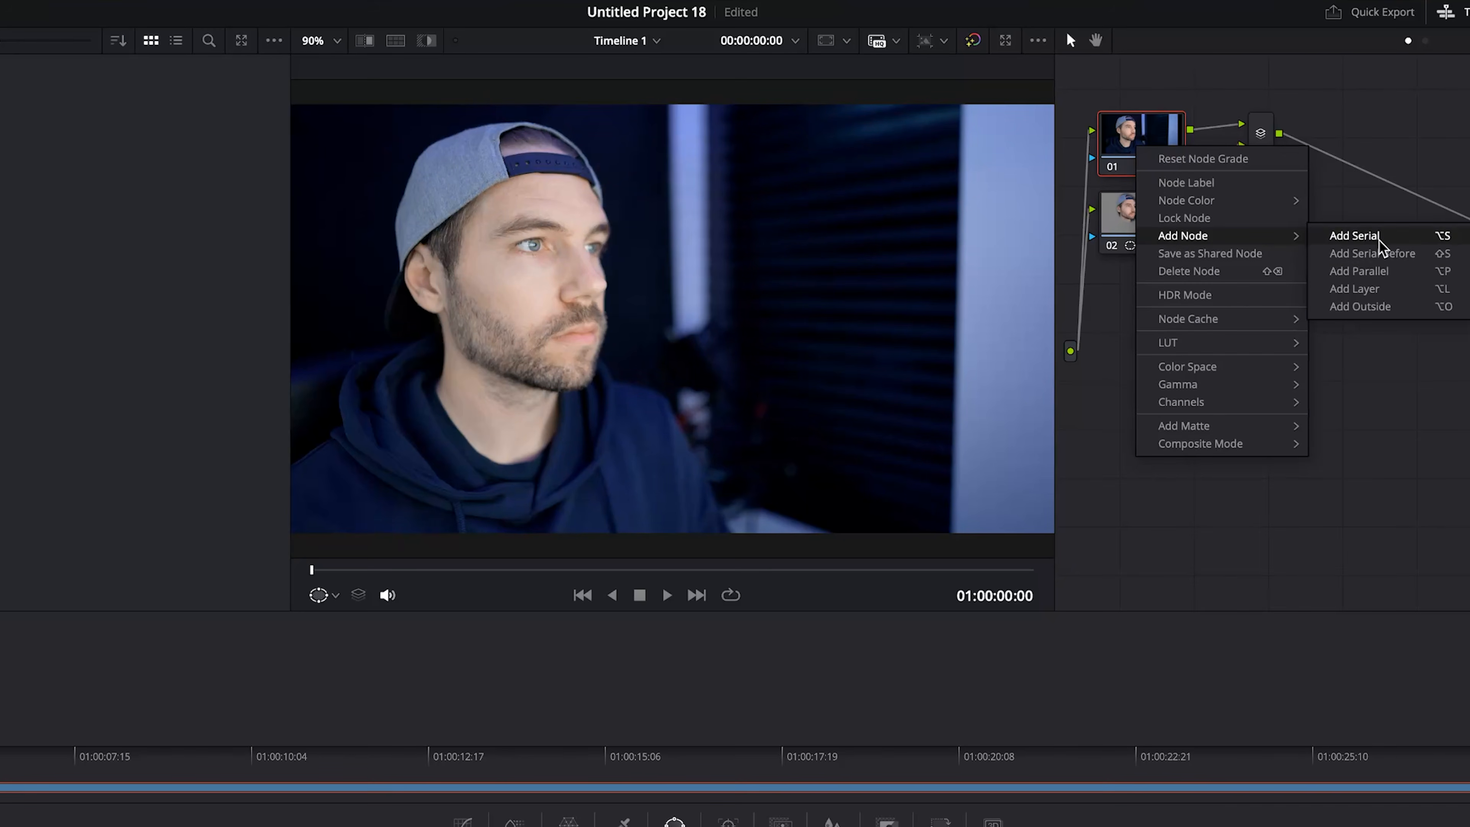
left_click(1359, 271)
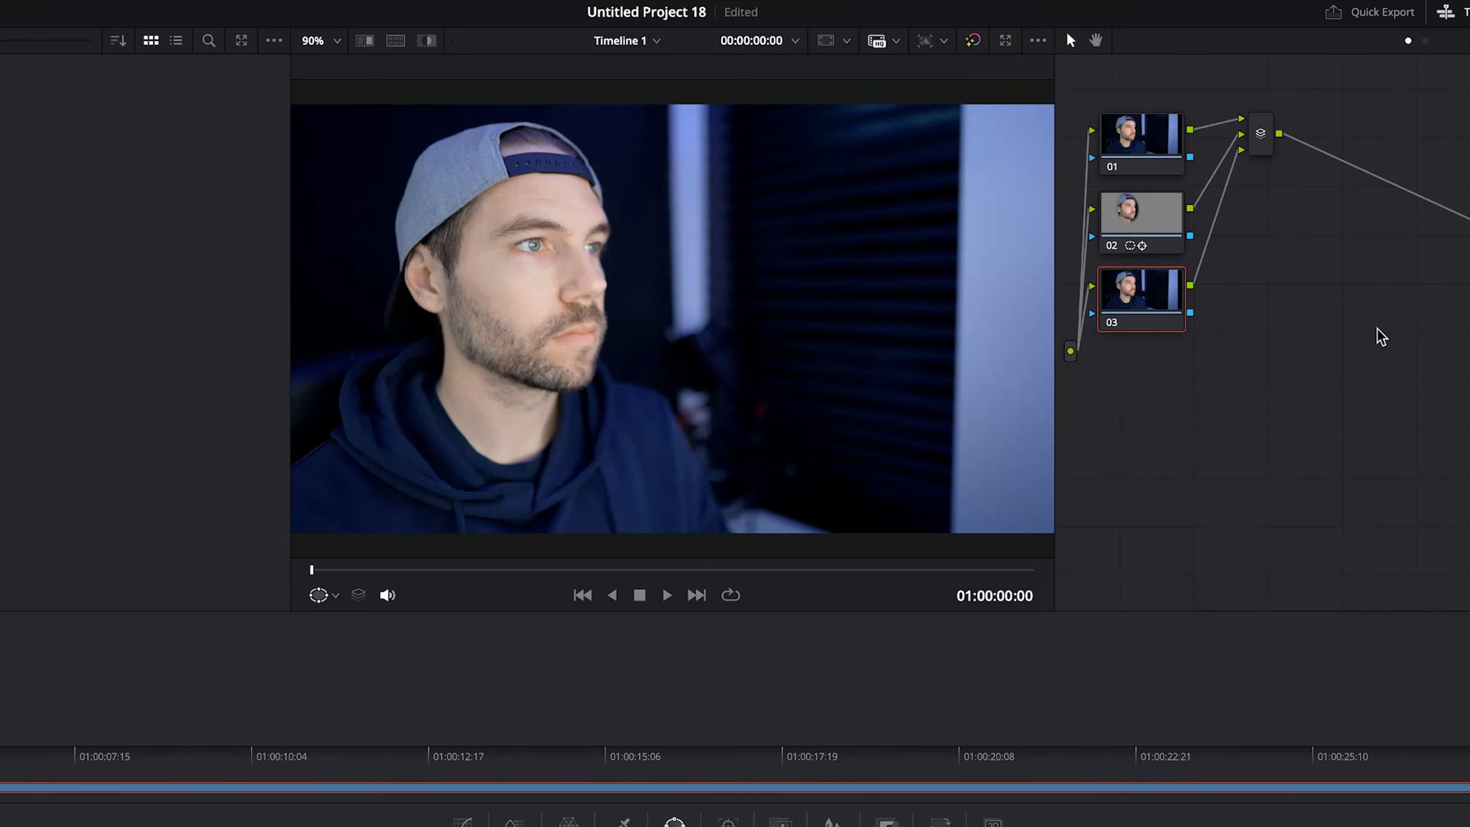
Step: Copy node 02 with its tracked window onto node 03 and invert the pasted window to isolate the surroundings
left_click(1133, 220)
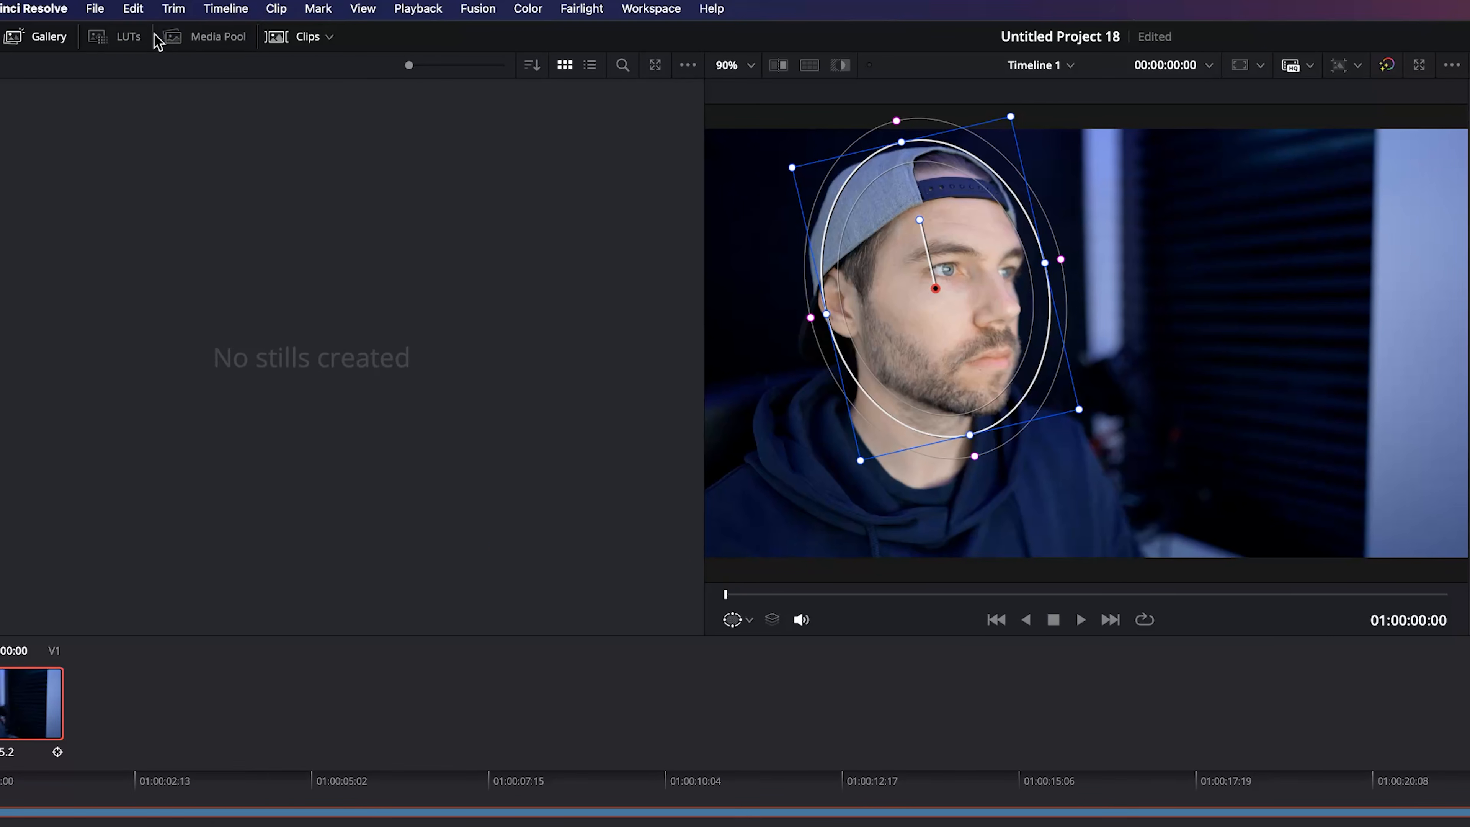
left_click(134, 8)
left_click(154, 187)
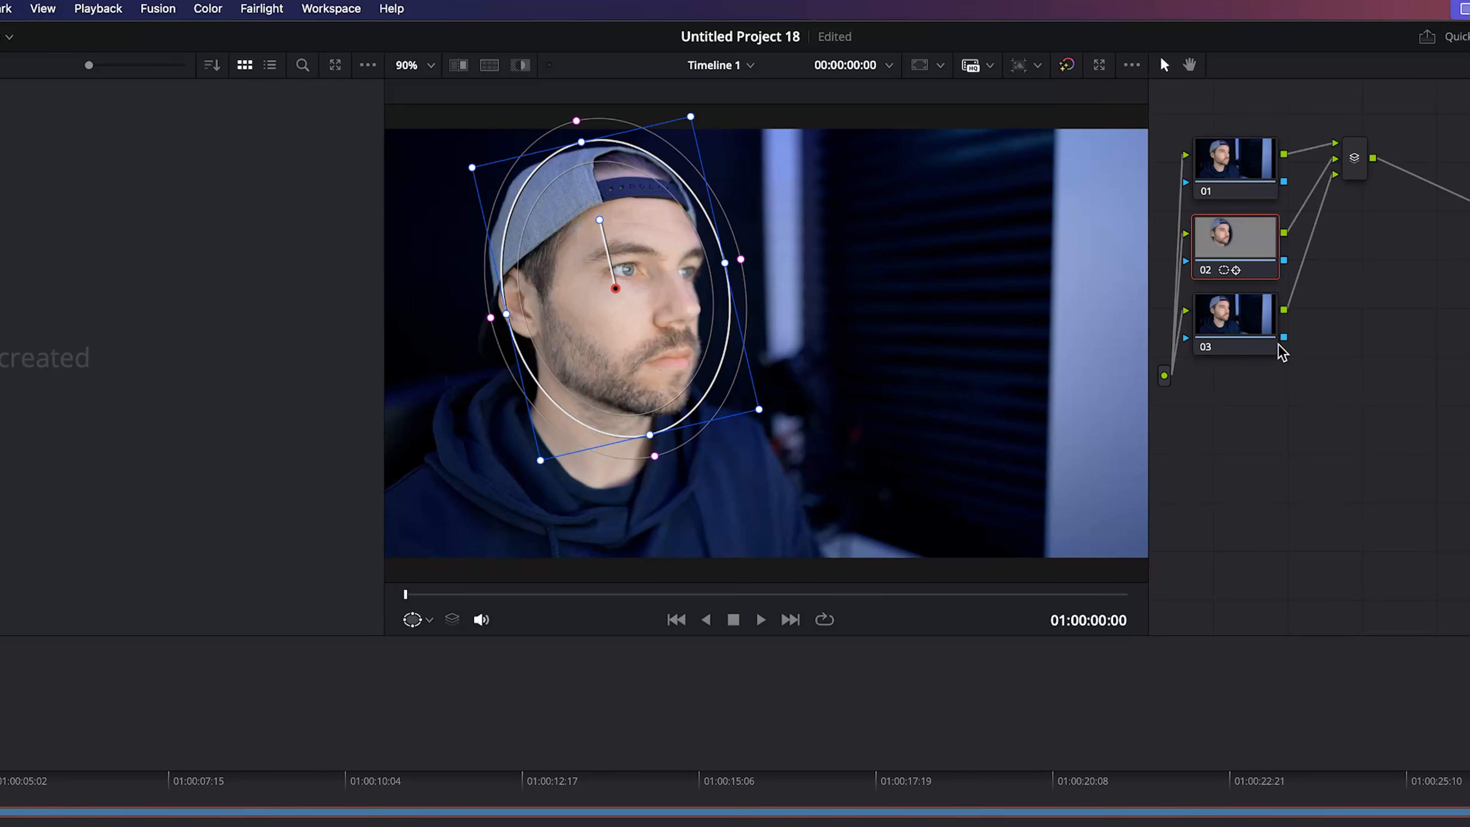
right_click(1281, 348)
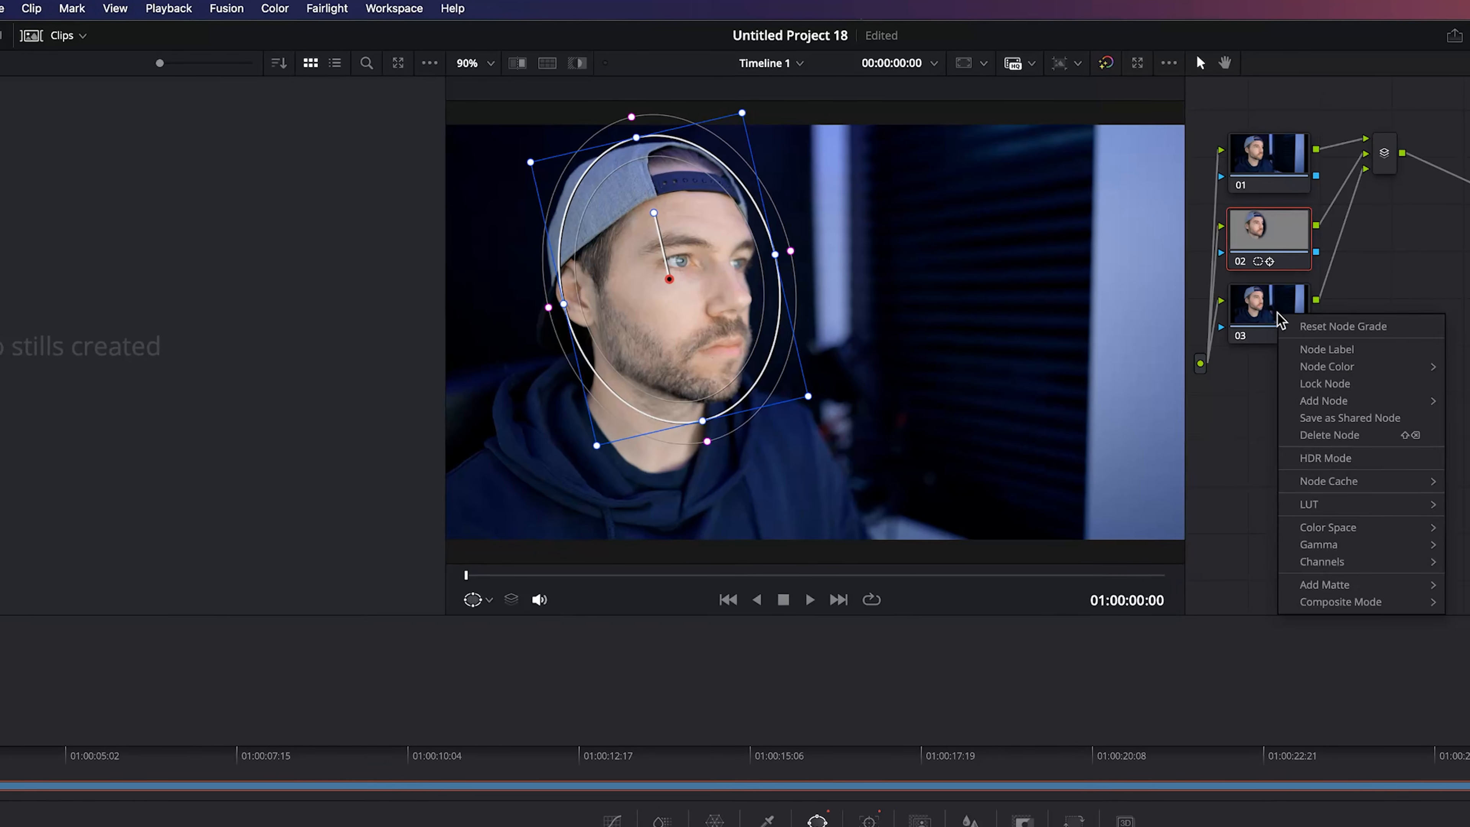
left_click(1224, 326)
left_click(1281, 310)
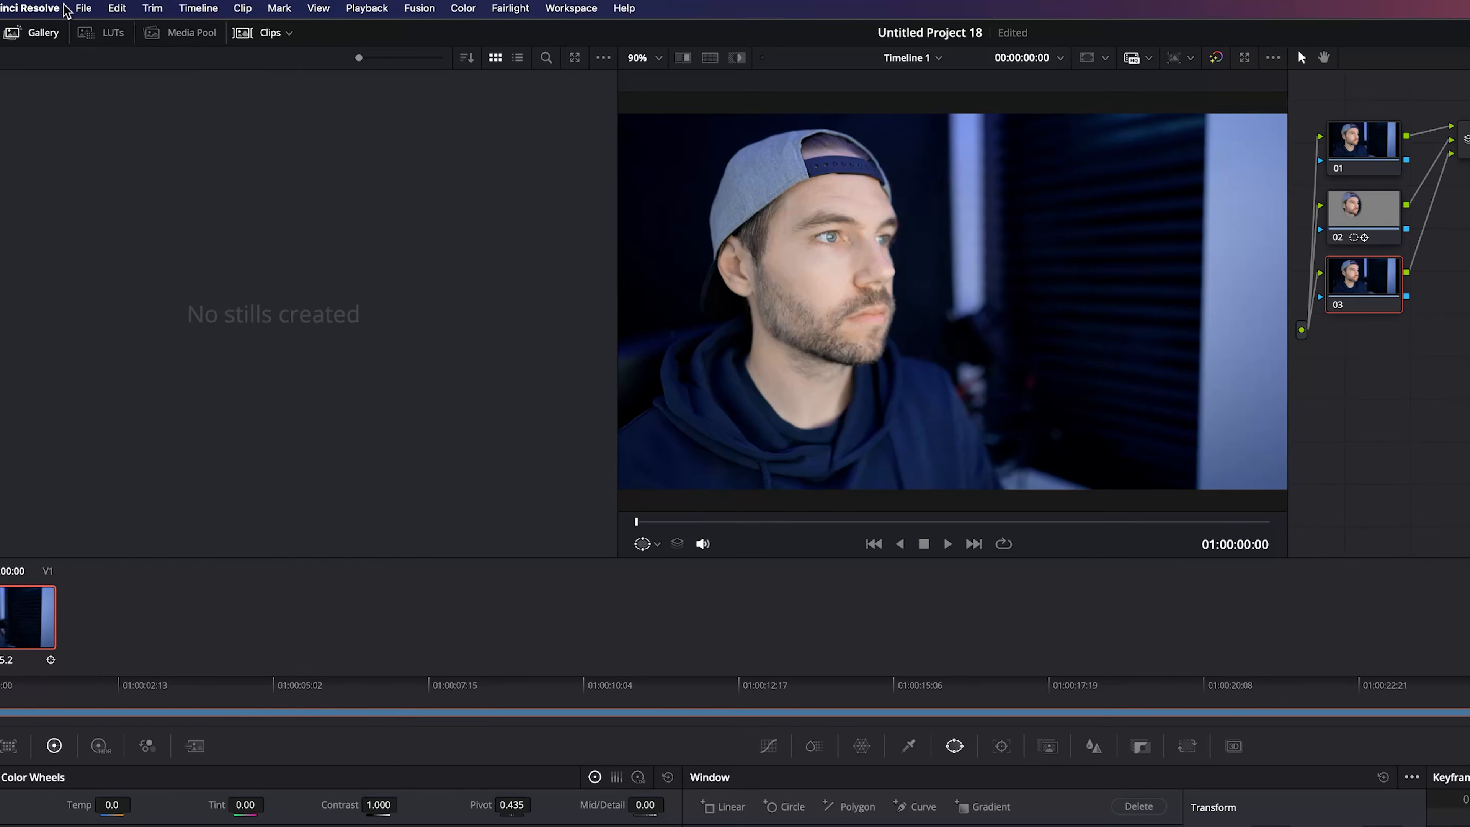
left_click(116, 8)
left_click(167, 211)
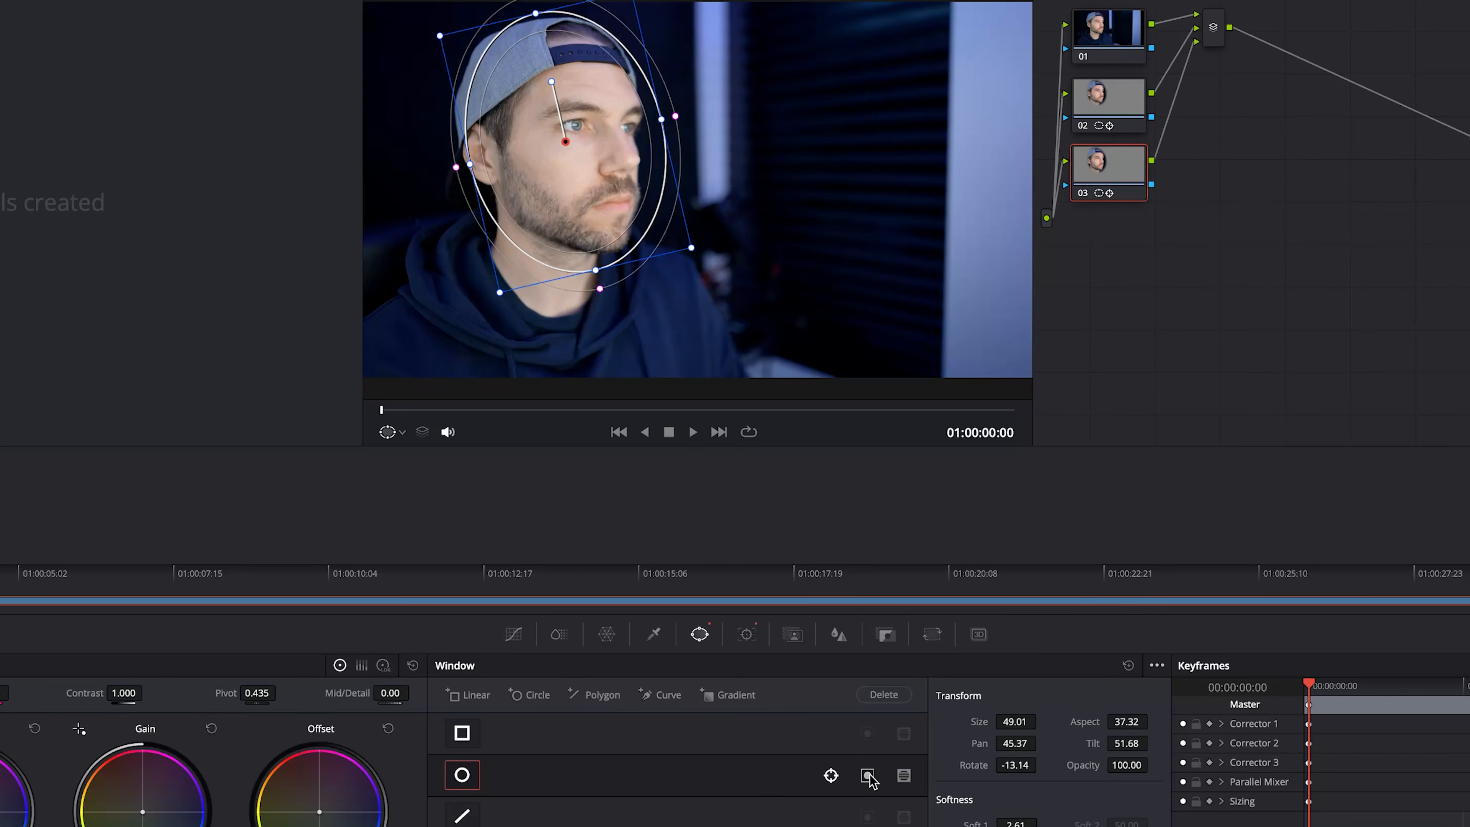
left_click(868, 775)
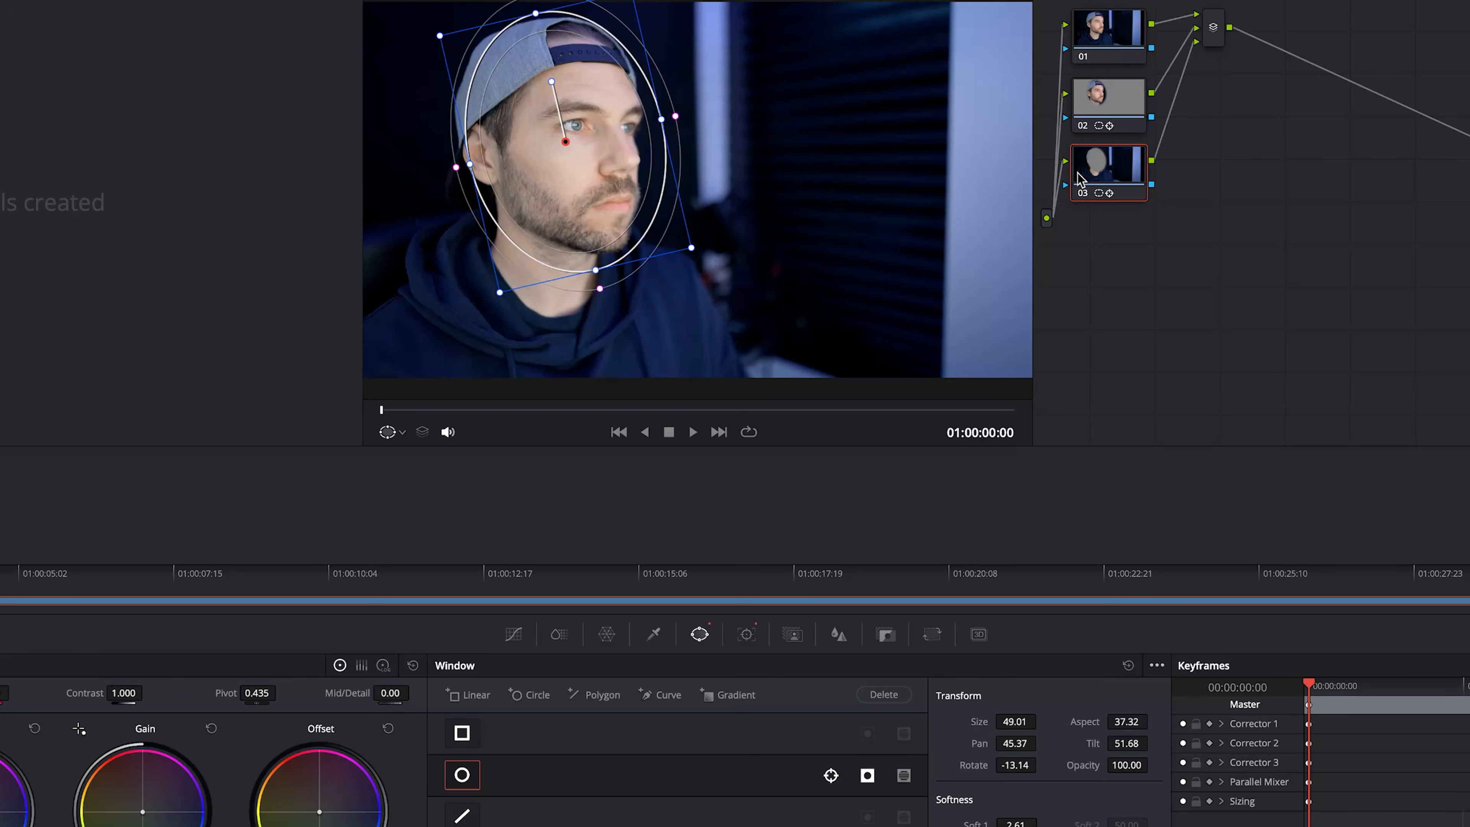
Step: Warm the face on node 02 by shifting Gamma to -0.02, 0.01, -0.03, -0.04 and Gain to 1.00, 1.07, 0.98, 0.94
left_click(1120, 95)
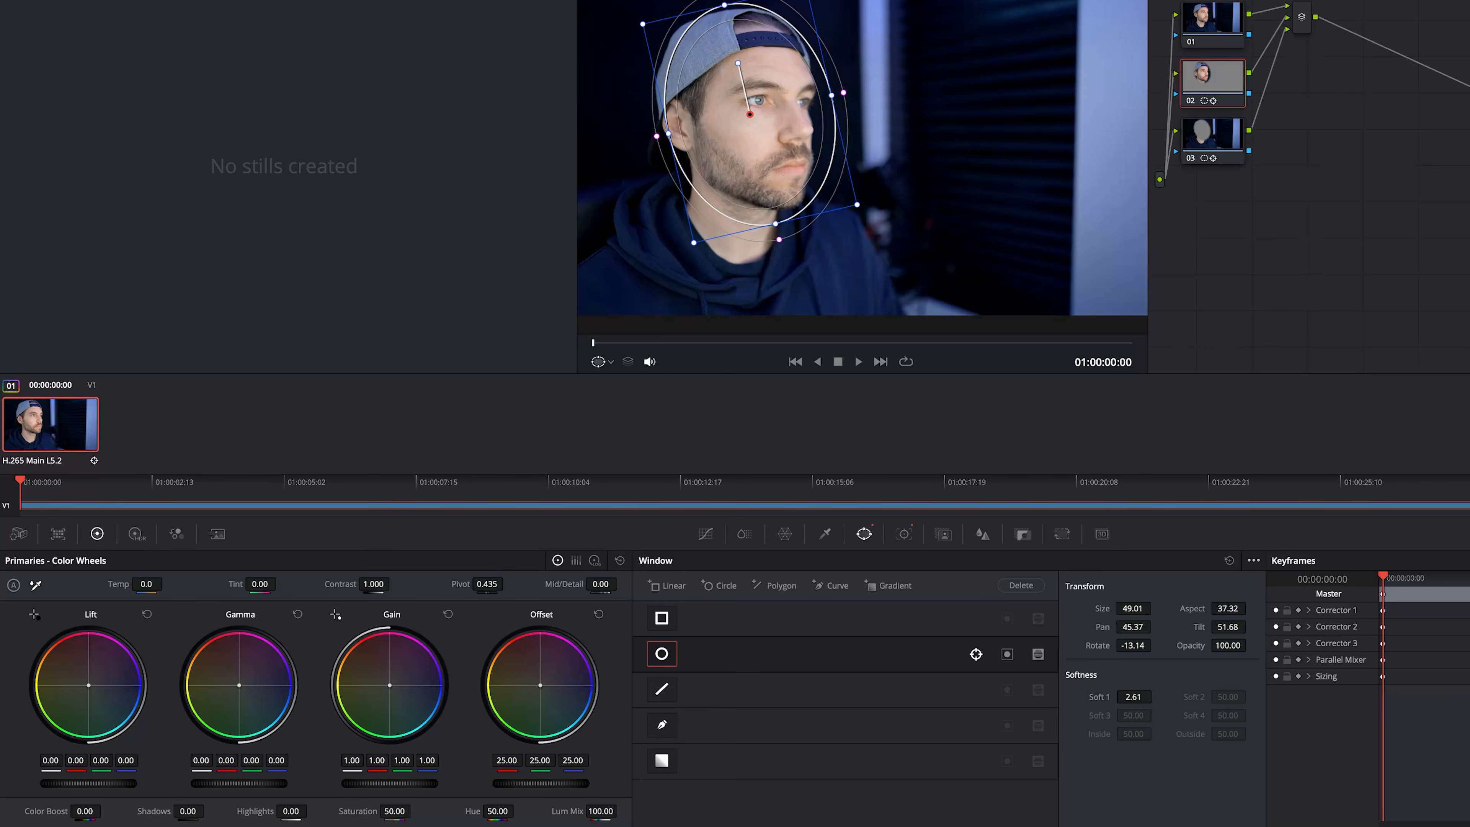
left_click_drag(239, 685, 239, 684)
left_click_drag(389, 687, 388, 684)
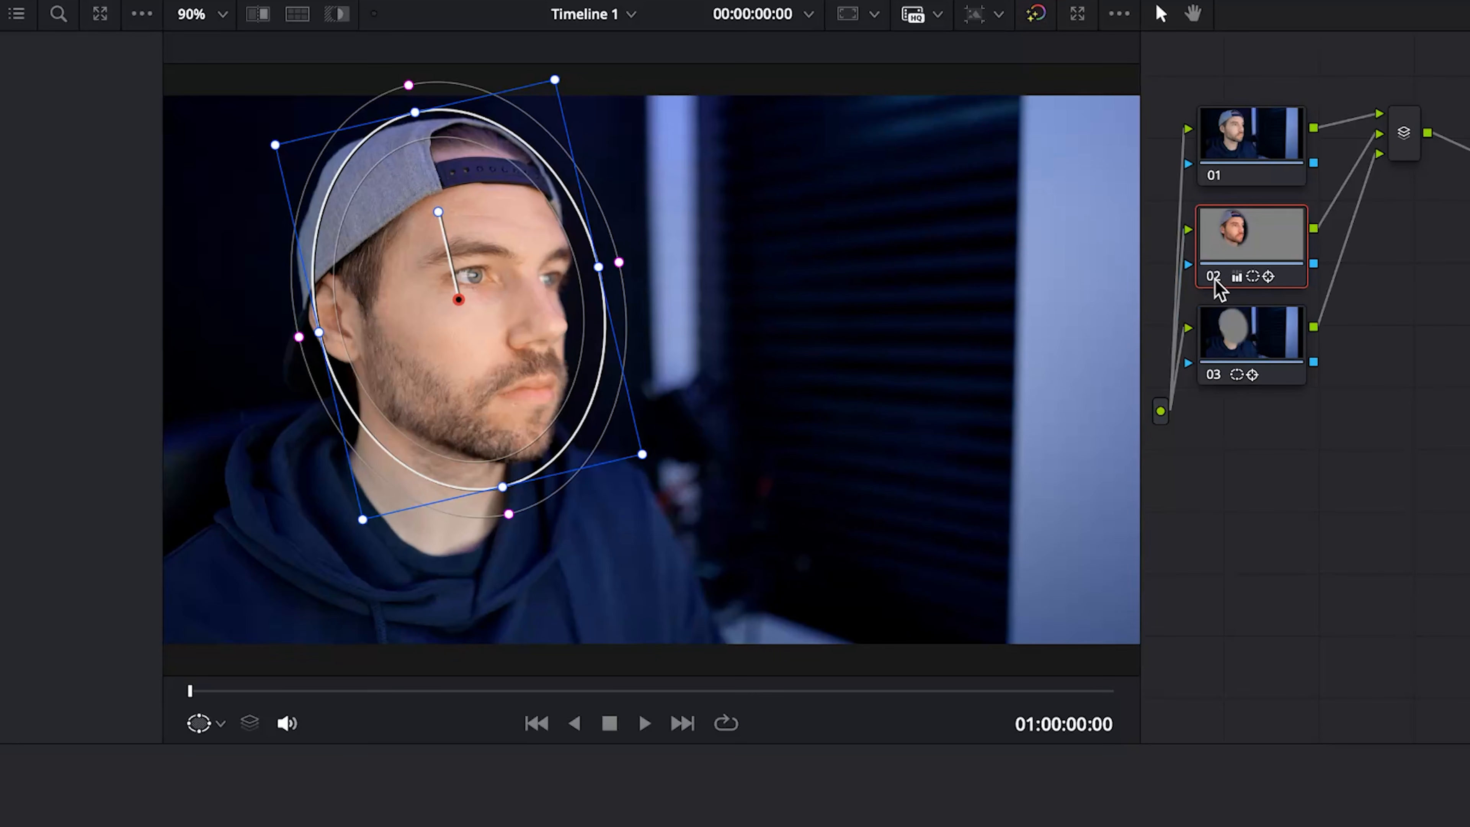
Step: Compare the face with node 02 disabled and enabled
left_click(1216, 278)
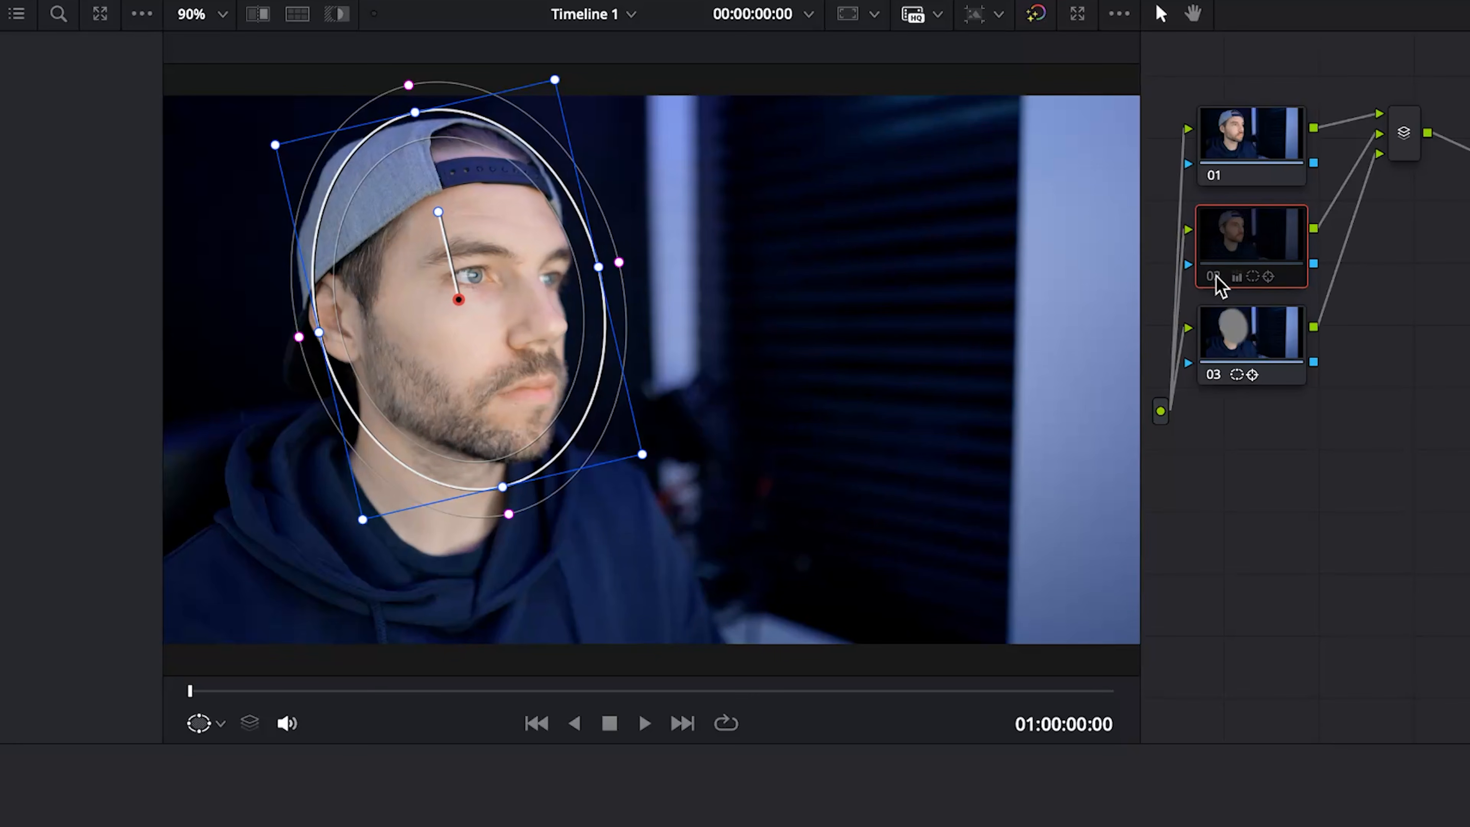
left_click(1215, 278)
left_click(1216, 278)
left_click(1216, 278)
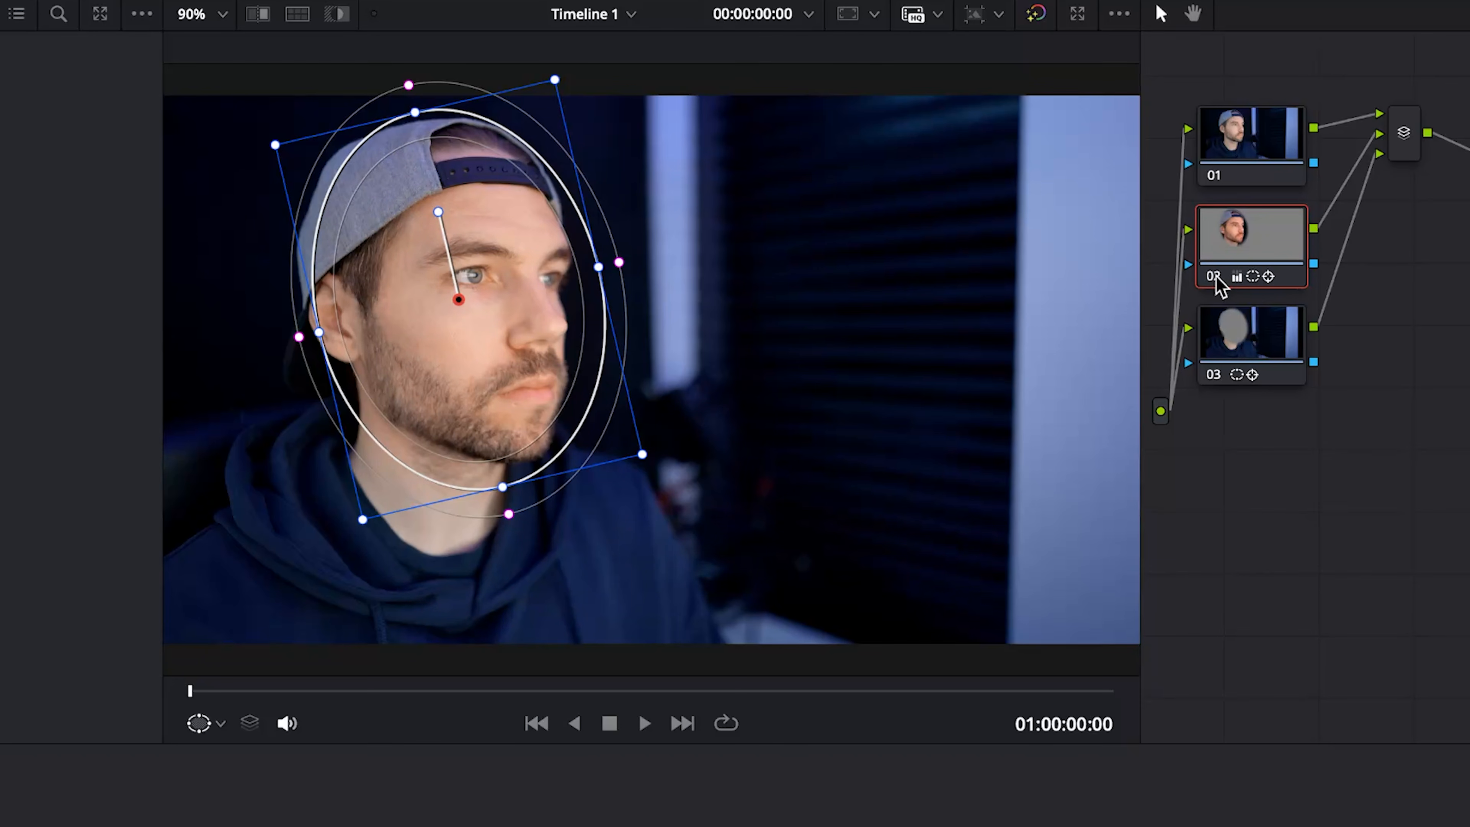
left_click(1217, 279)
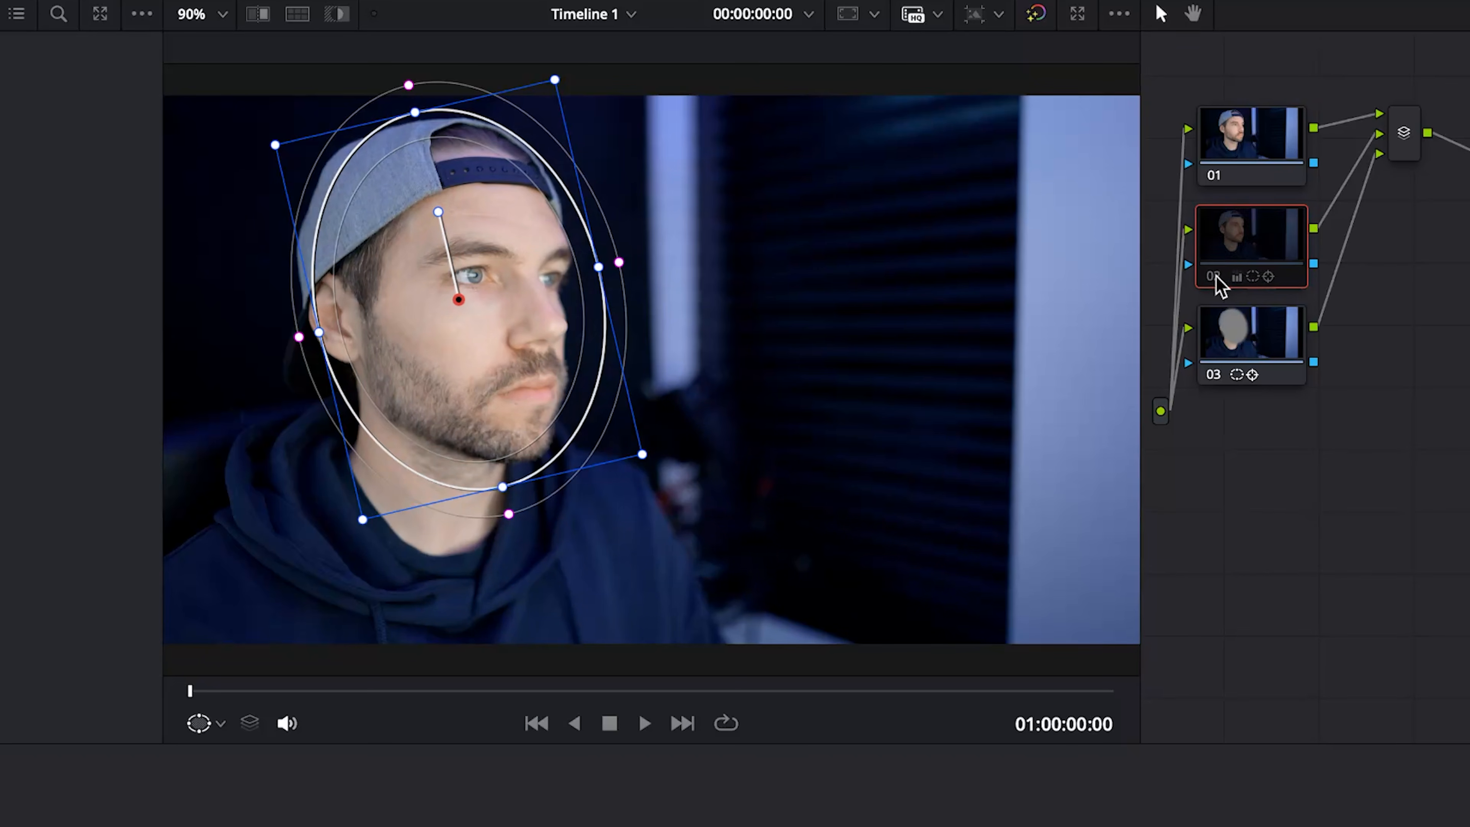
left_click(1218, 279)
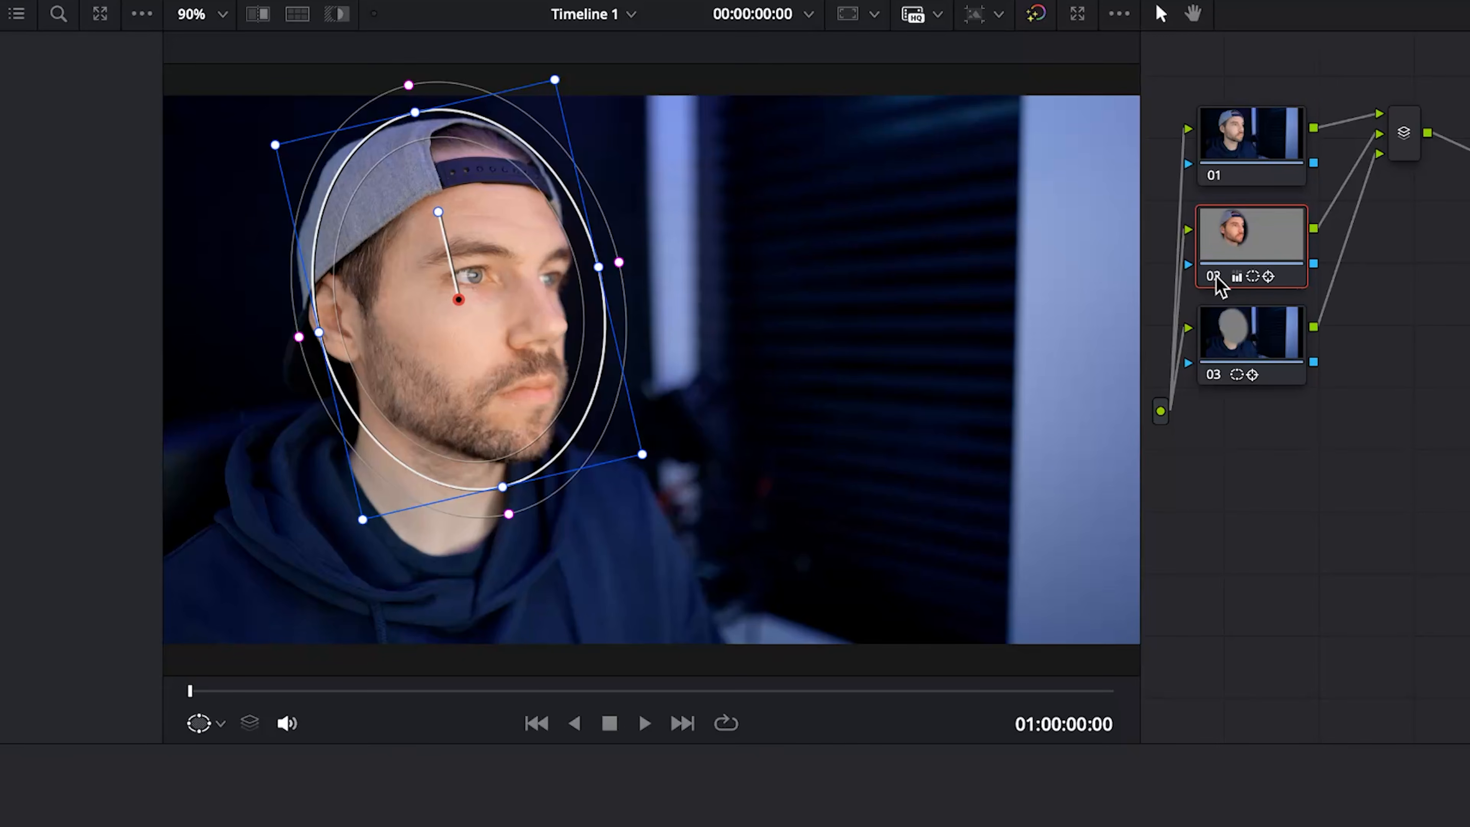
Step: Grade the surroundings on node 03 by cooling Gamma and Gain, raising overall gain, lowering overall gamma and increasing contrast
left_click(1264, 358)
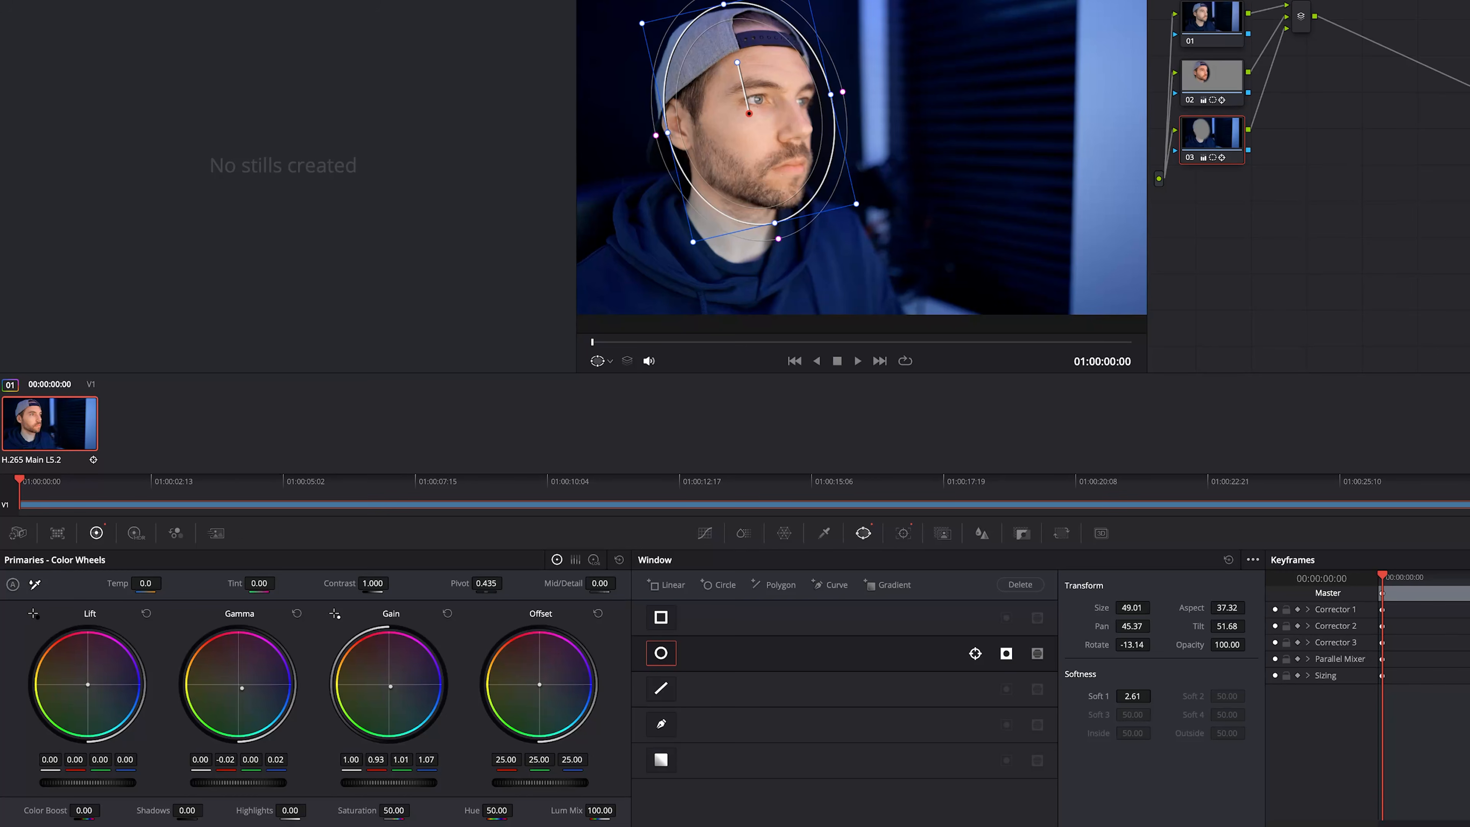
mouse_move(389, 783)
left_mouse_down()
mouse_move(364, 783)
mouse_move(405, 783)
left_mouse_up()
left_click_drag(235, 786, 225, 785)
left_click_drag(372, 583, 393, 583)
Step: Add a second circular window to node 02 over the neck, size about 28.6, rotated about -46 degrees, softness about 3.1
left_click(1218, 79)
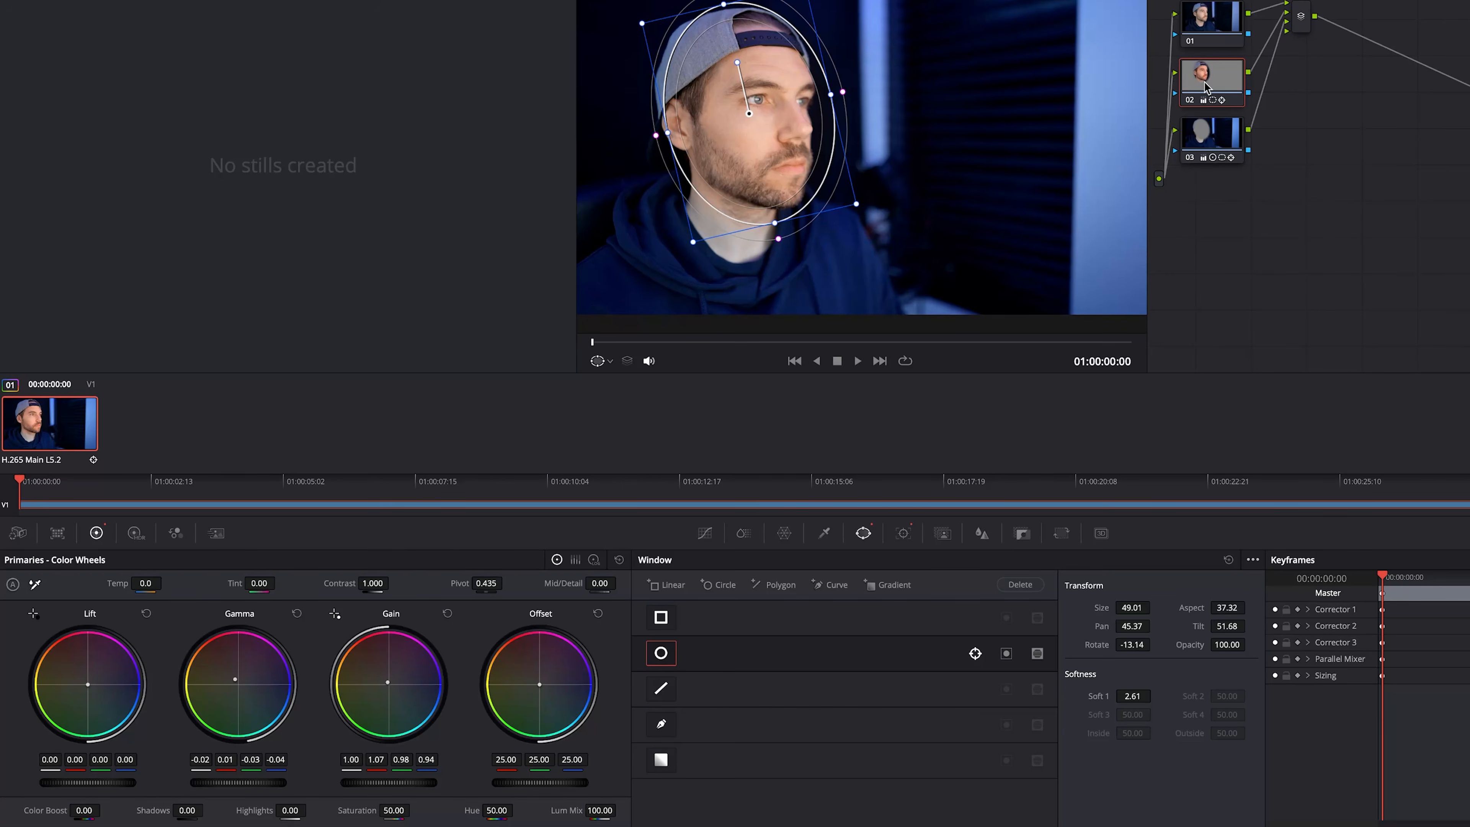
left_click(722, 586)
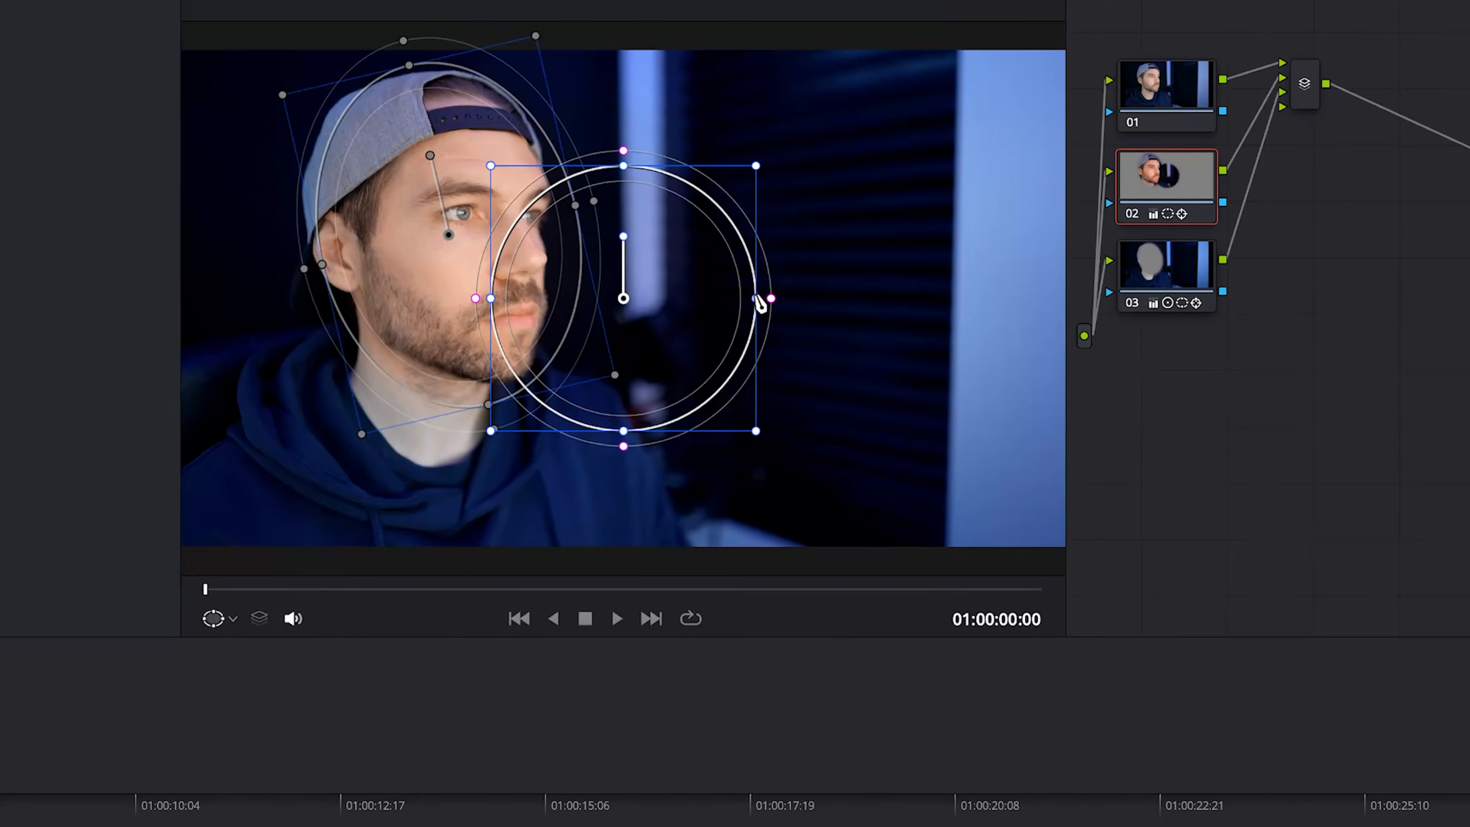
left_click_drag(924, 156, 914, 156)
left_click_drag(594, 176, 595, 226)
left_click_drag(595, 316, 400, 410)
left_click_drag(400, 359, 385, 423)
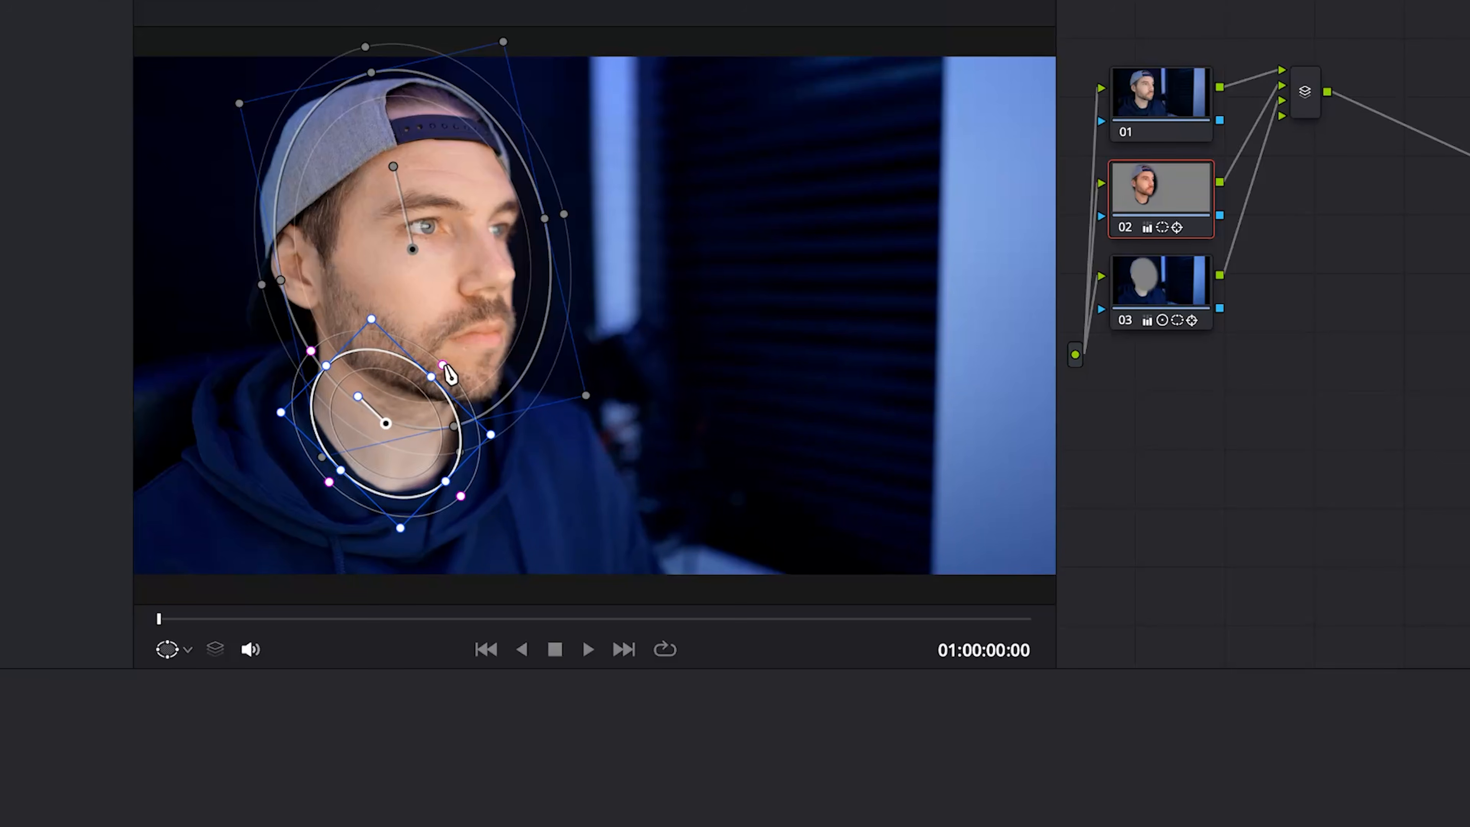
left_click_drag(327, 364, 318, 360)
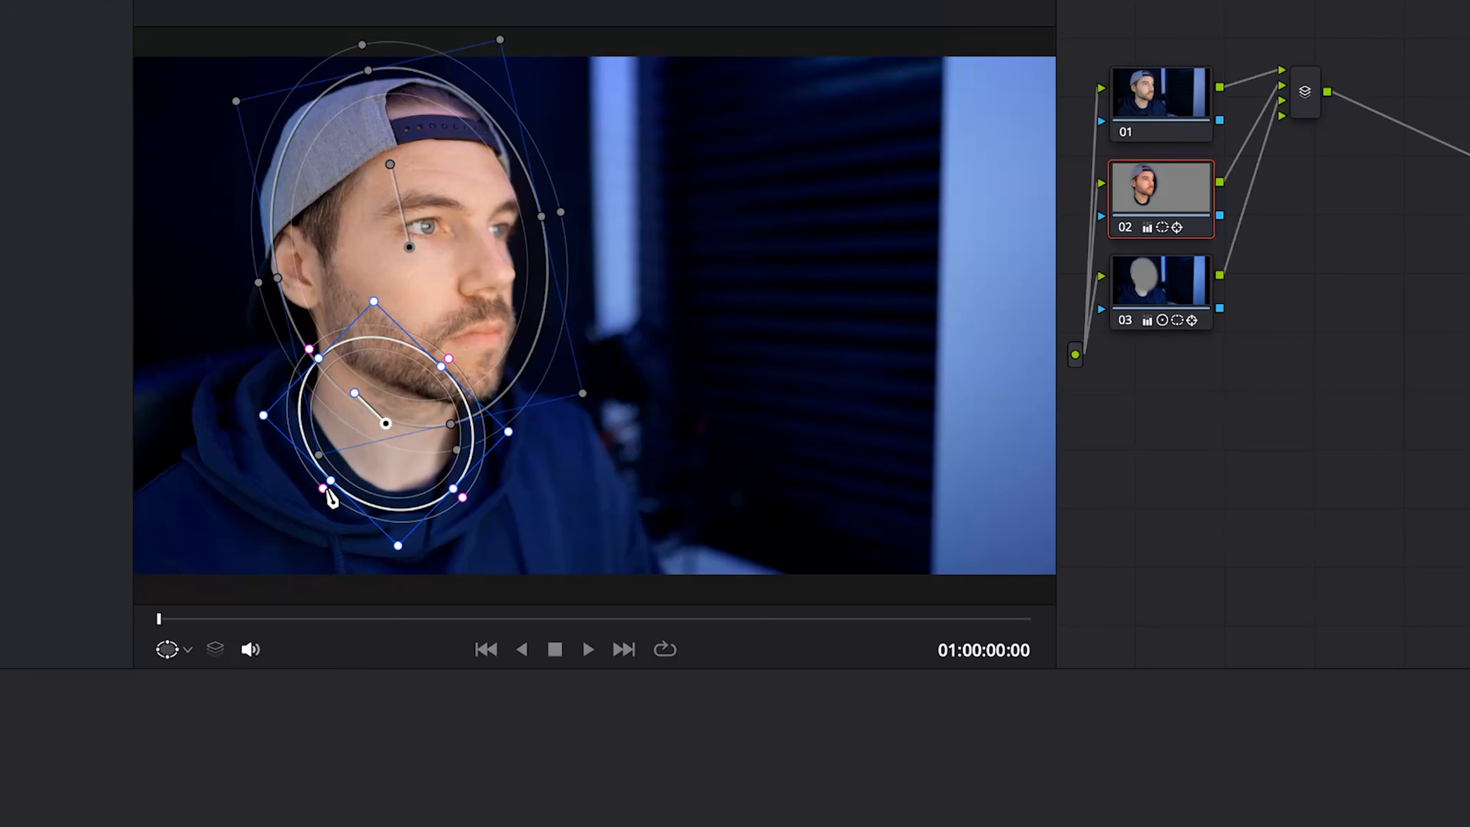
left_click_drag(324, 488, 322, 492)
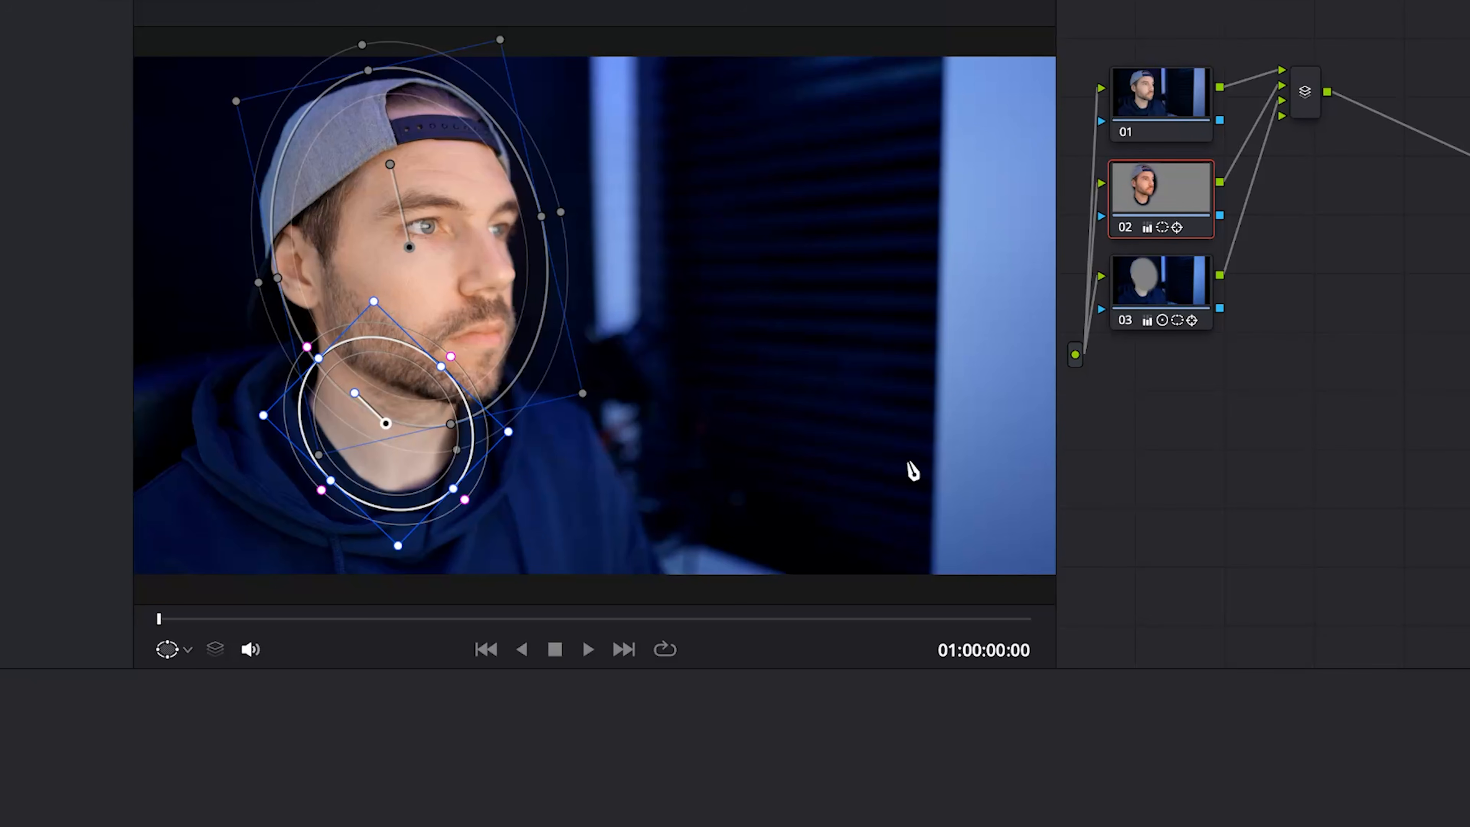
Step: Compare the image with node 02 off and on, and view it with the Power Window overlay hidden and shown again
left_click(1126, 227)
left_click(1128, 227)
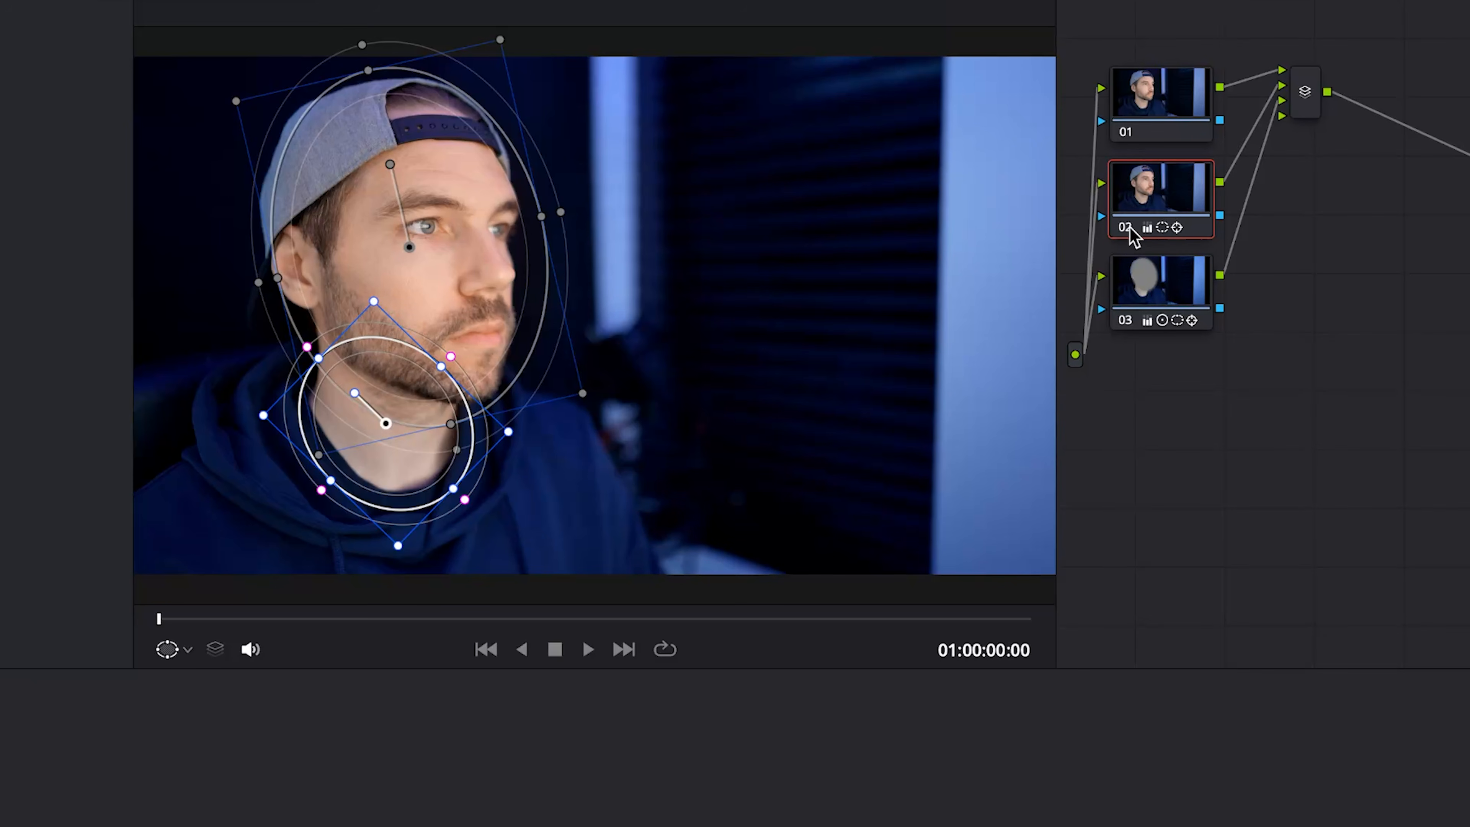
left_click(1127, 228)
left_click(1127, 227)
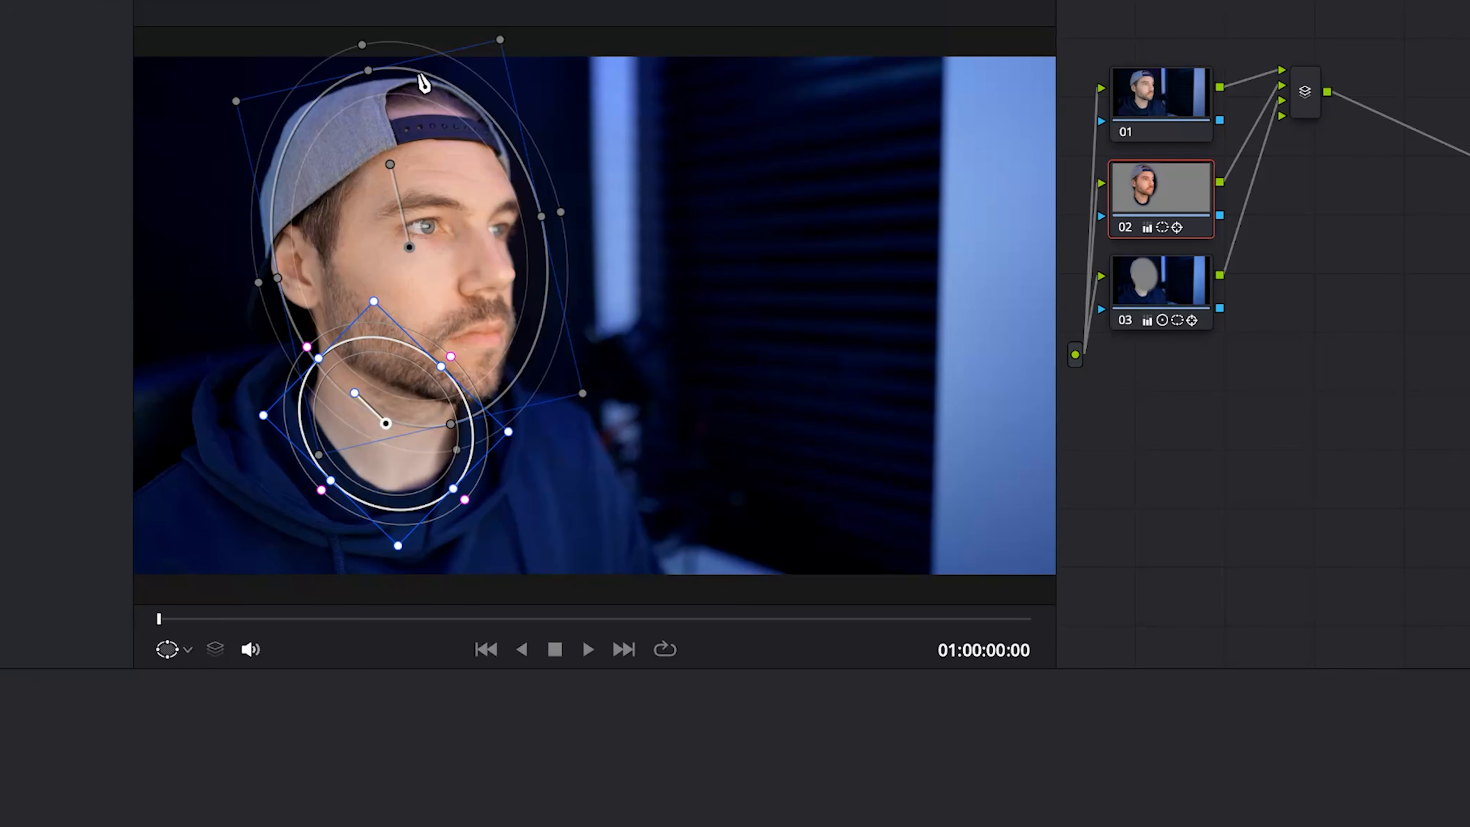
left_click(180, 657)
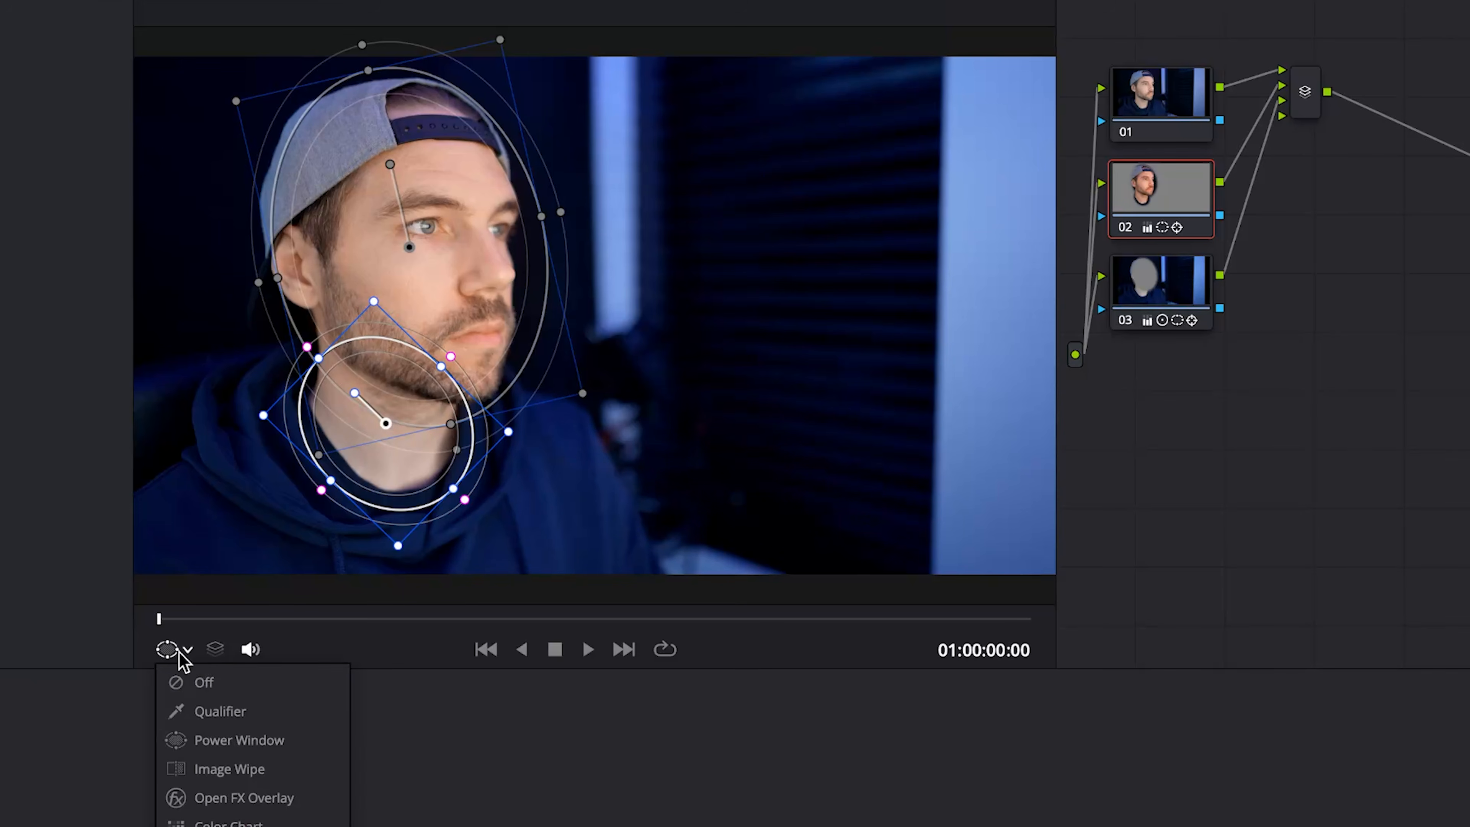
left_click(213, 682)
left_click(172, 651)
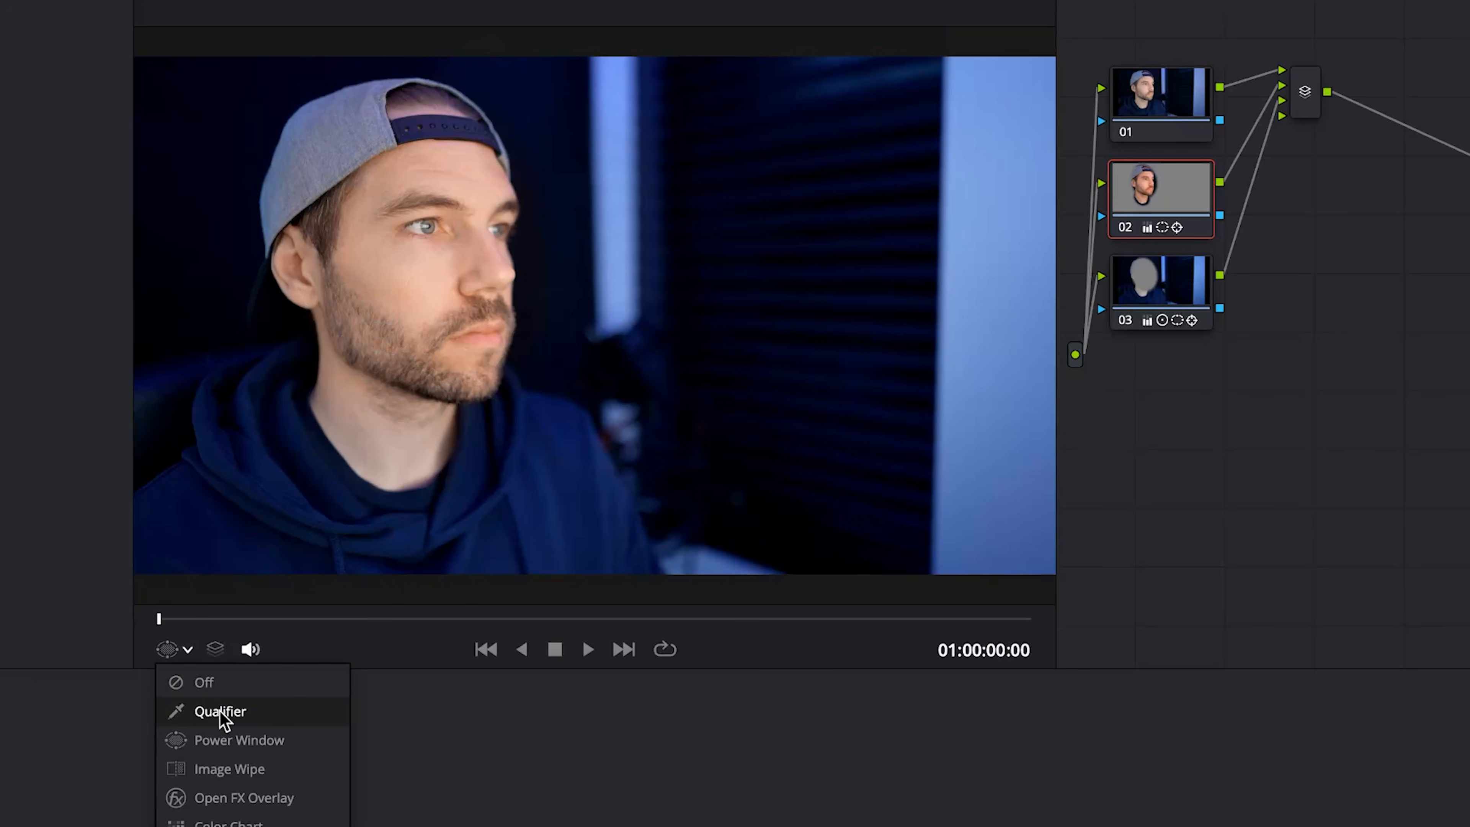
left_click(236, 742)
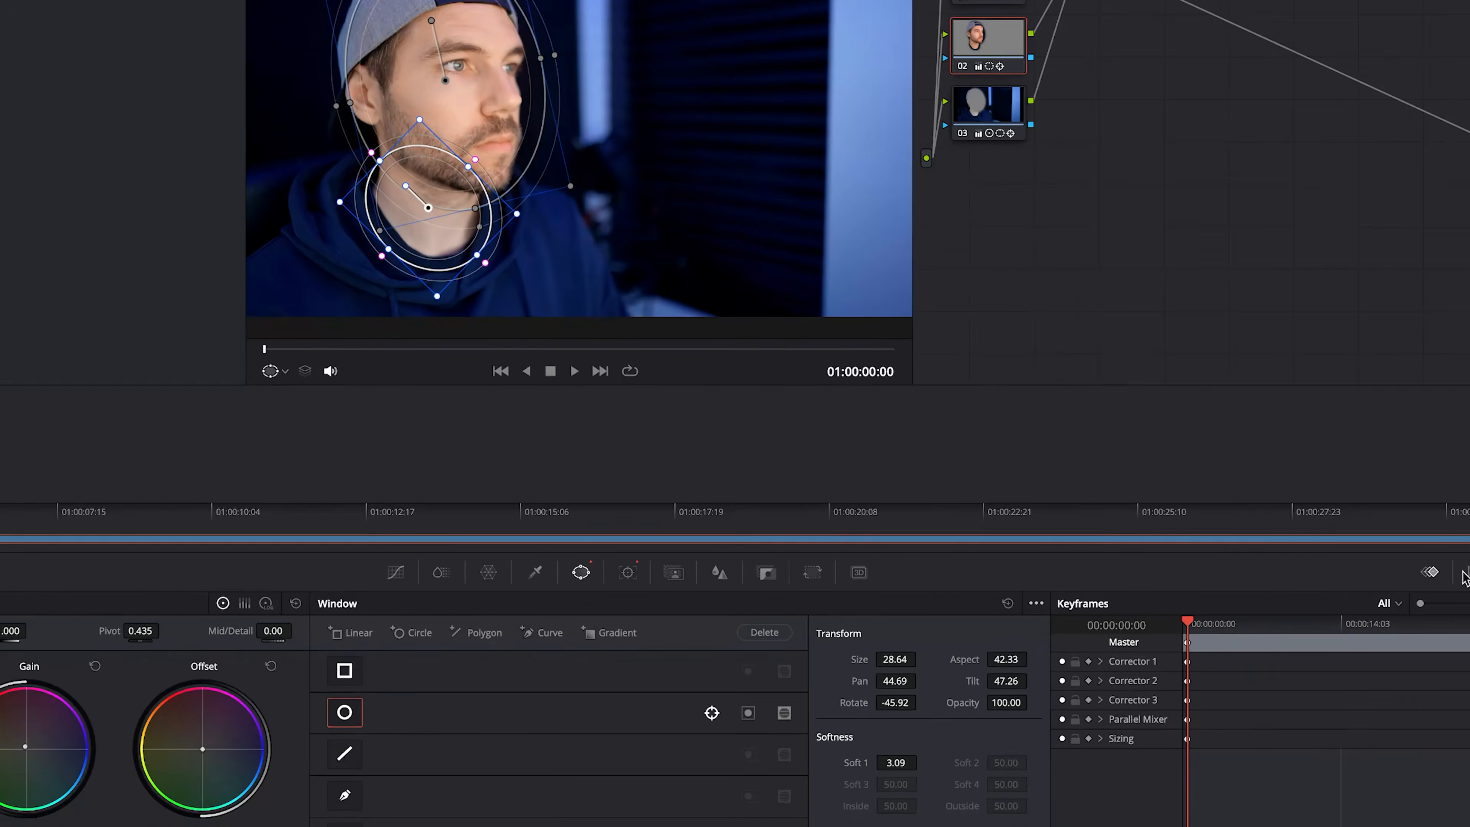
Step: Display the video scopes in place of the keyframes and set them to Vectorscope
left_click(1411, 509)
left_click(1384, 537)
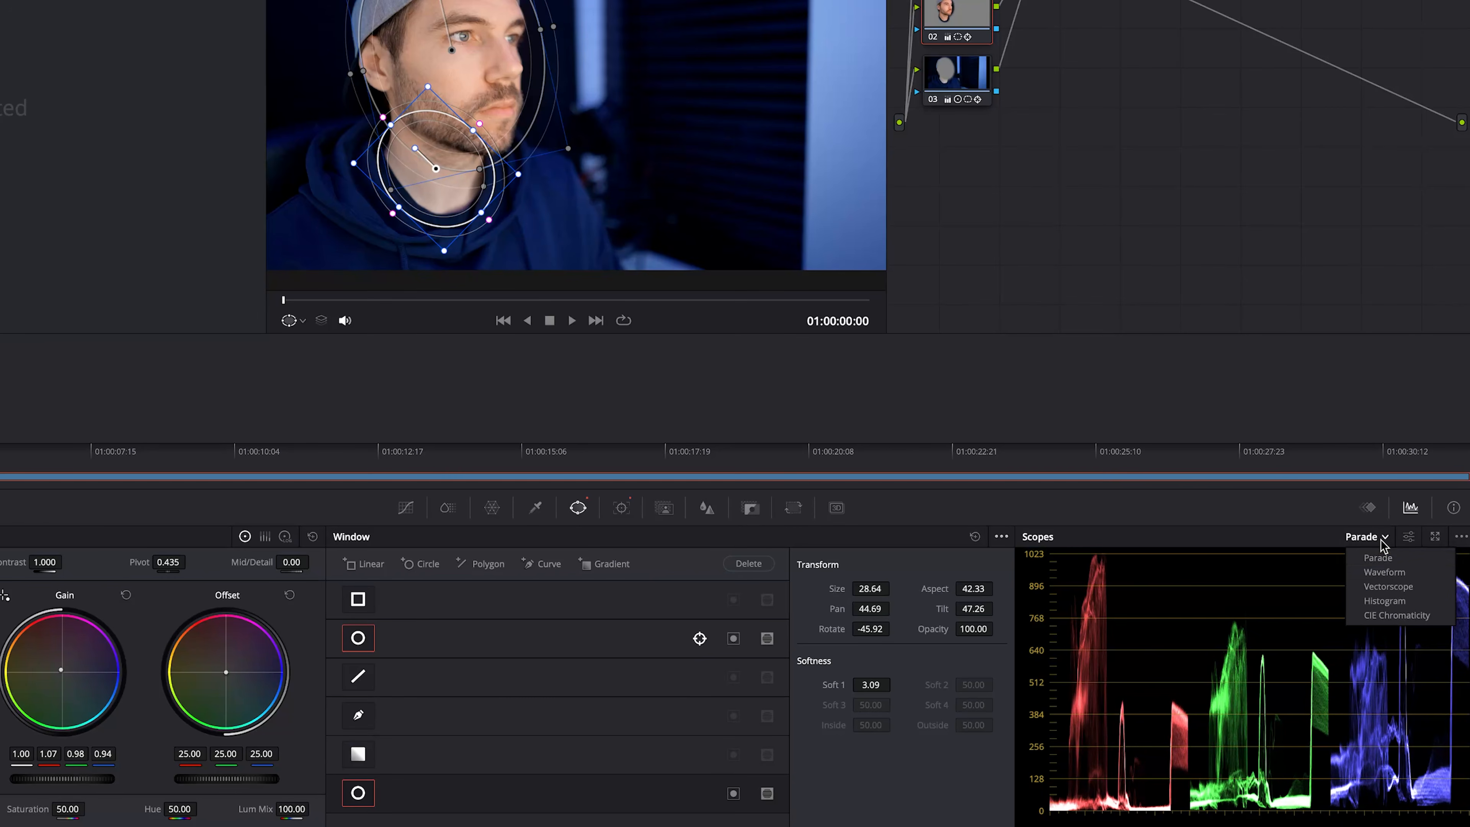
left_click(1407, 588)
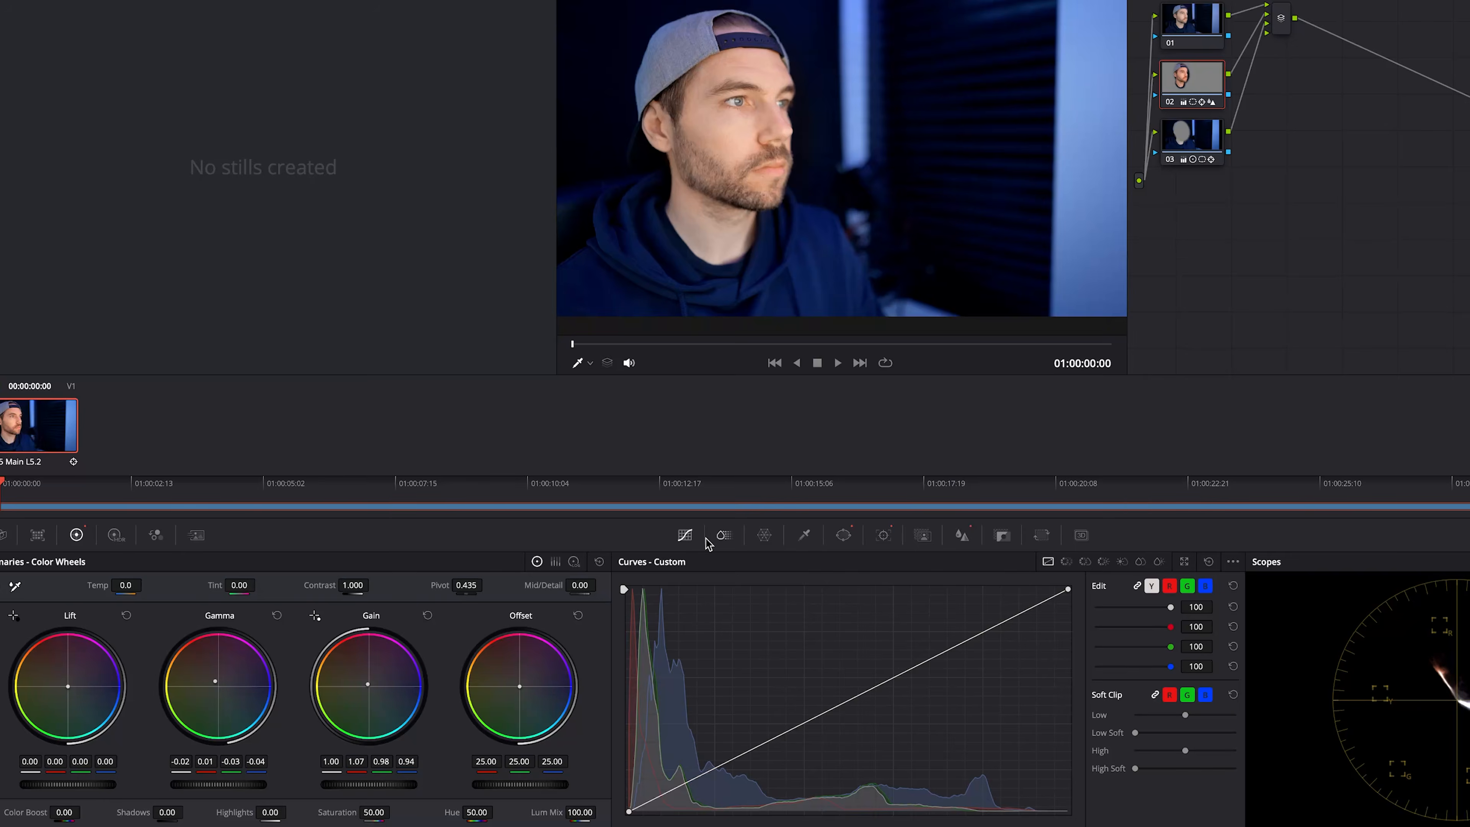
left_click(723, 537)
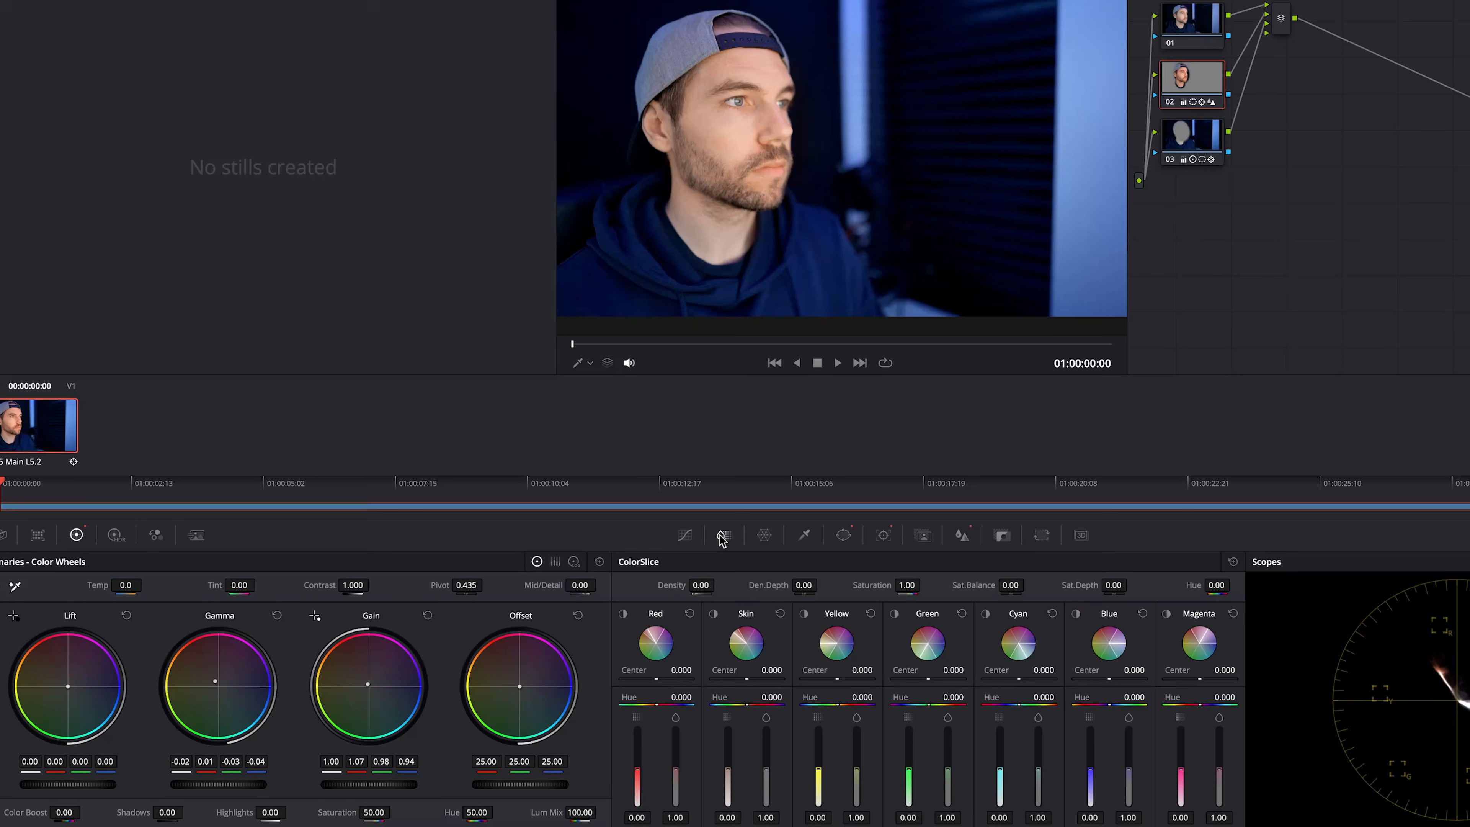
left_click(765, 536)
left_click(804, 537)
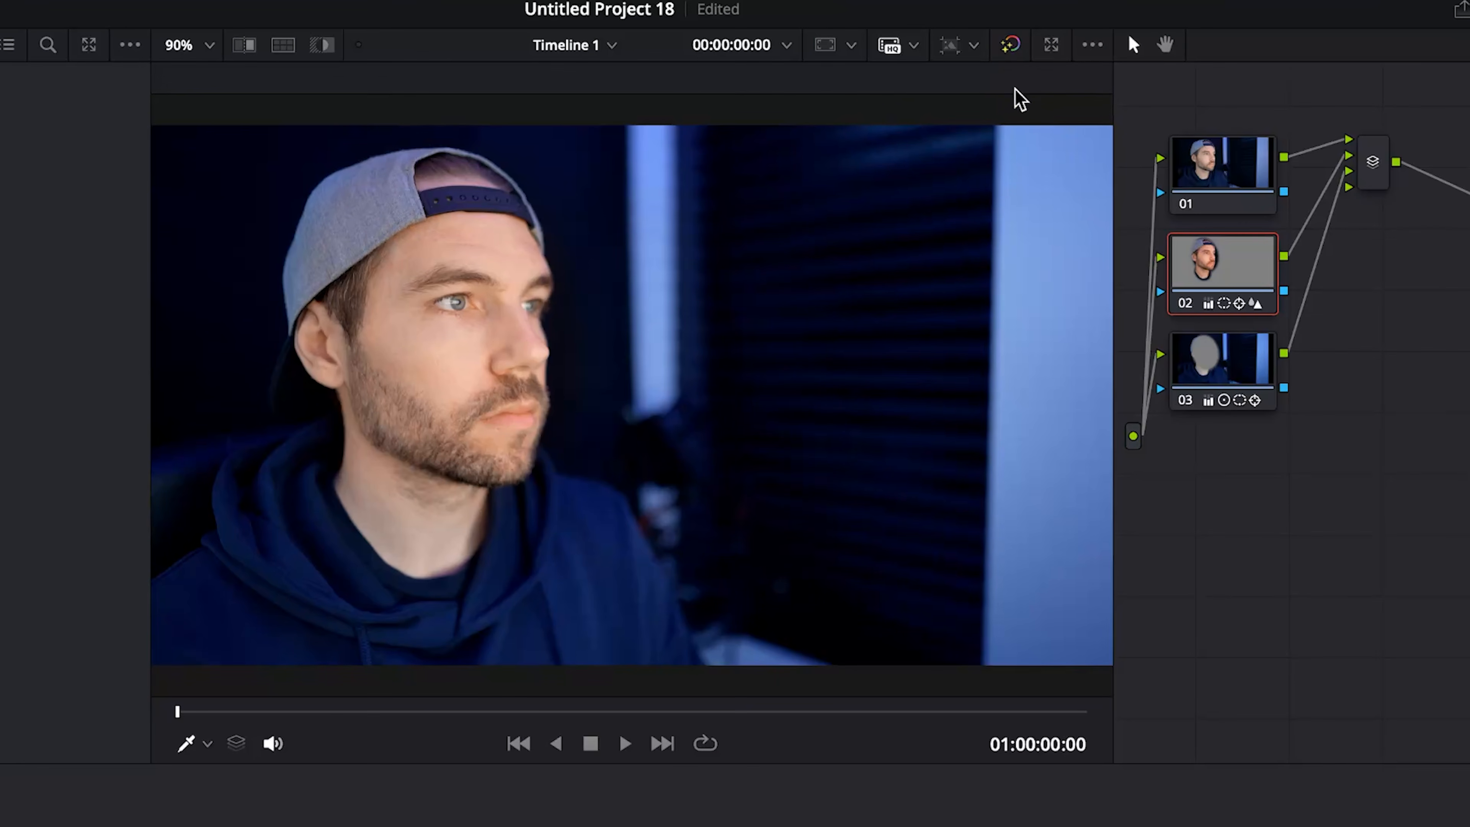
Step: Compare the whole image before and after grading by repeatedly bypassing and restoring all color grades
left_click(1011, 48)
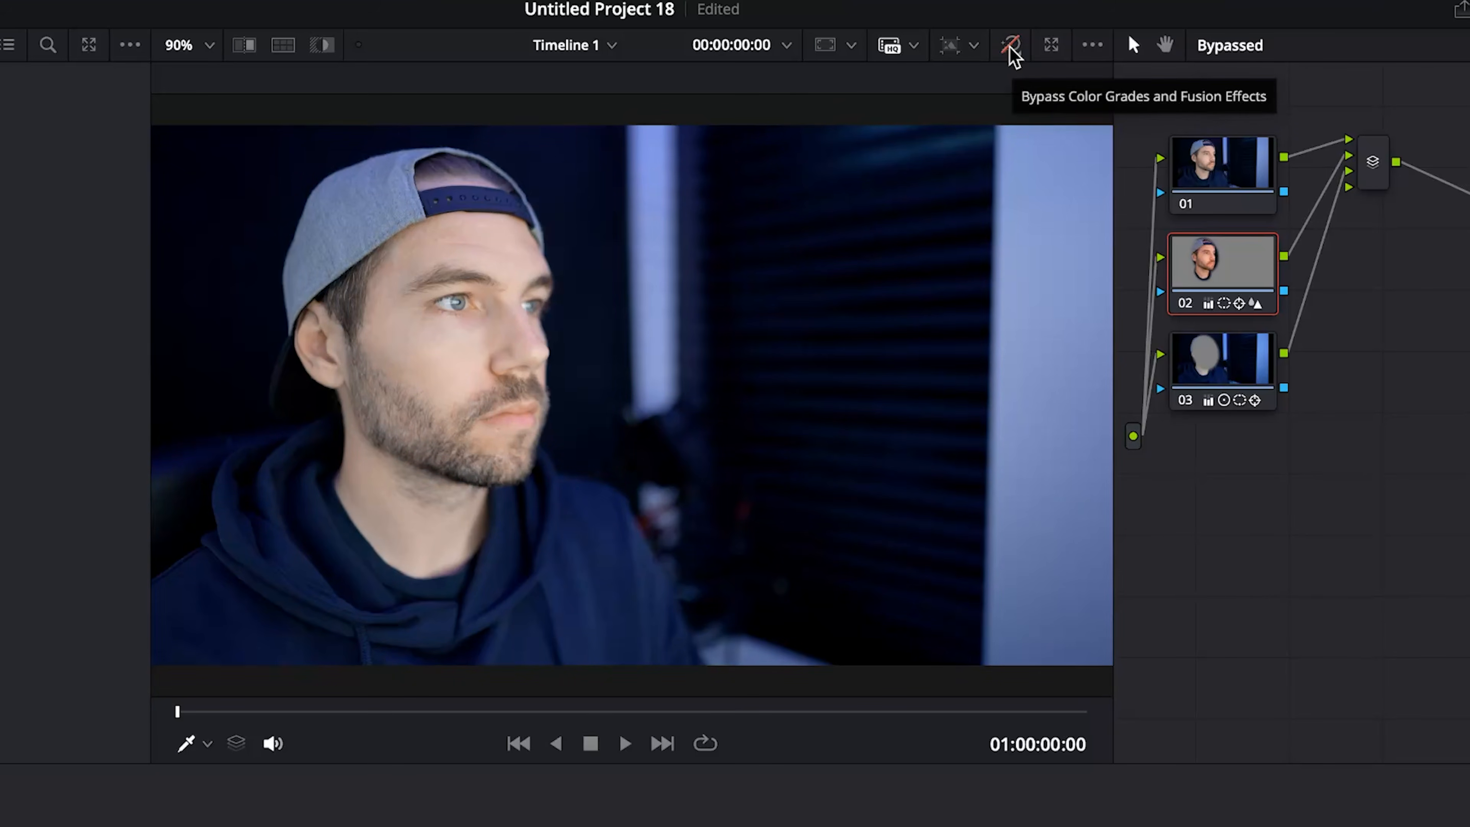
left_click(1011, 49)
left_click(1011, 49)
left_click(1011, 49)
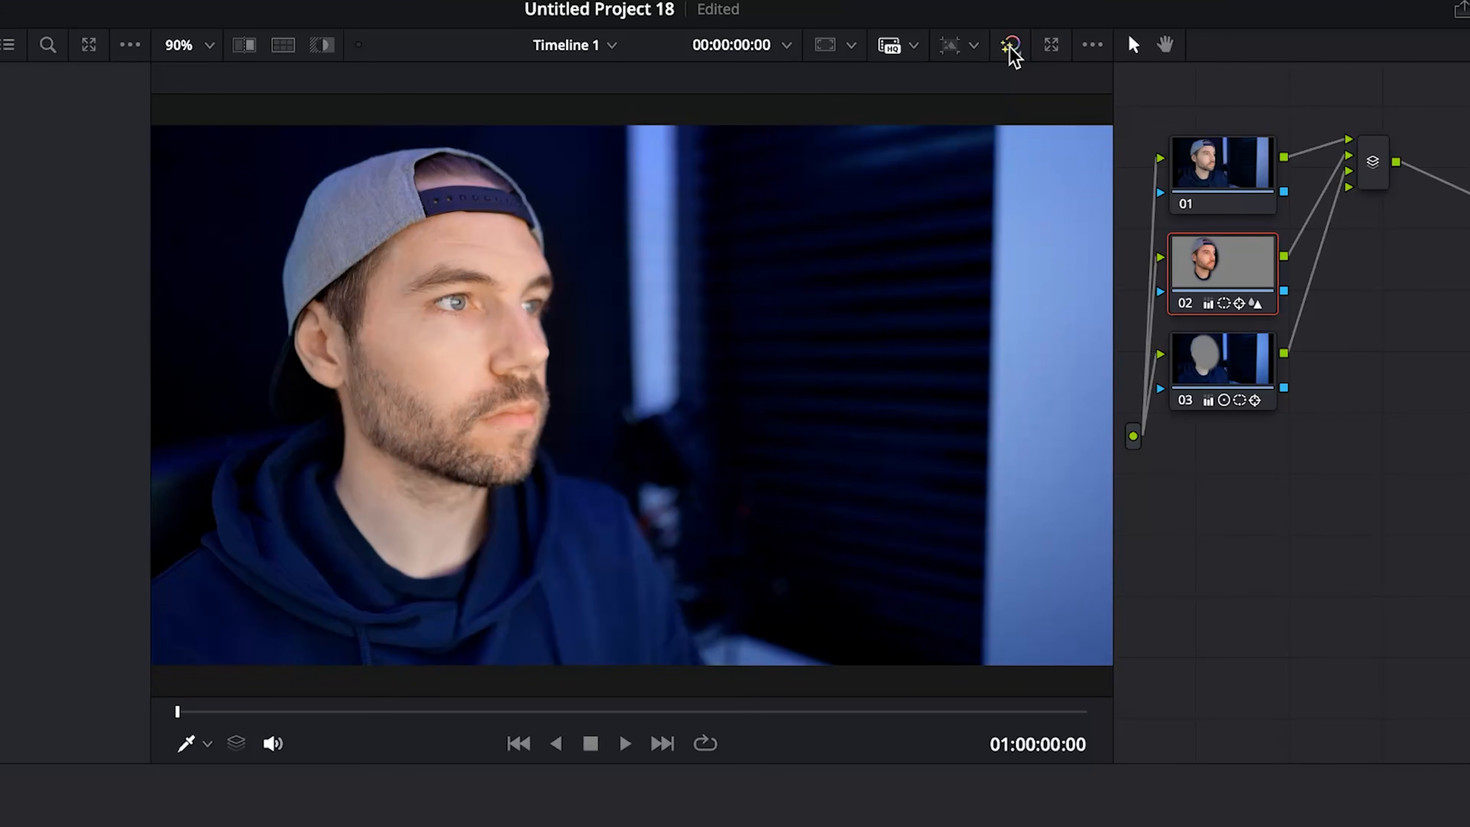
left_click(1011, 49)
left_click(1011, 48)
left_click(1011, 49)
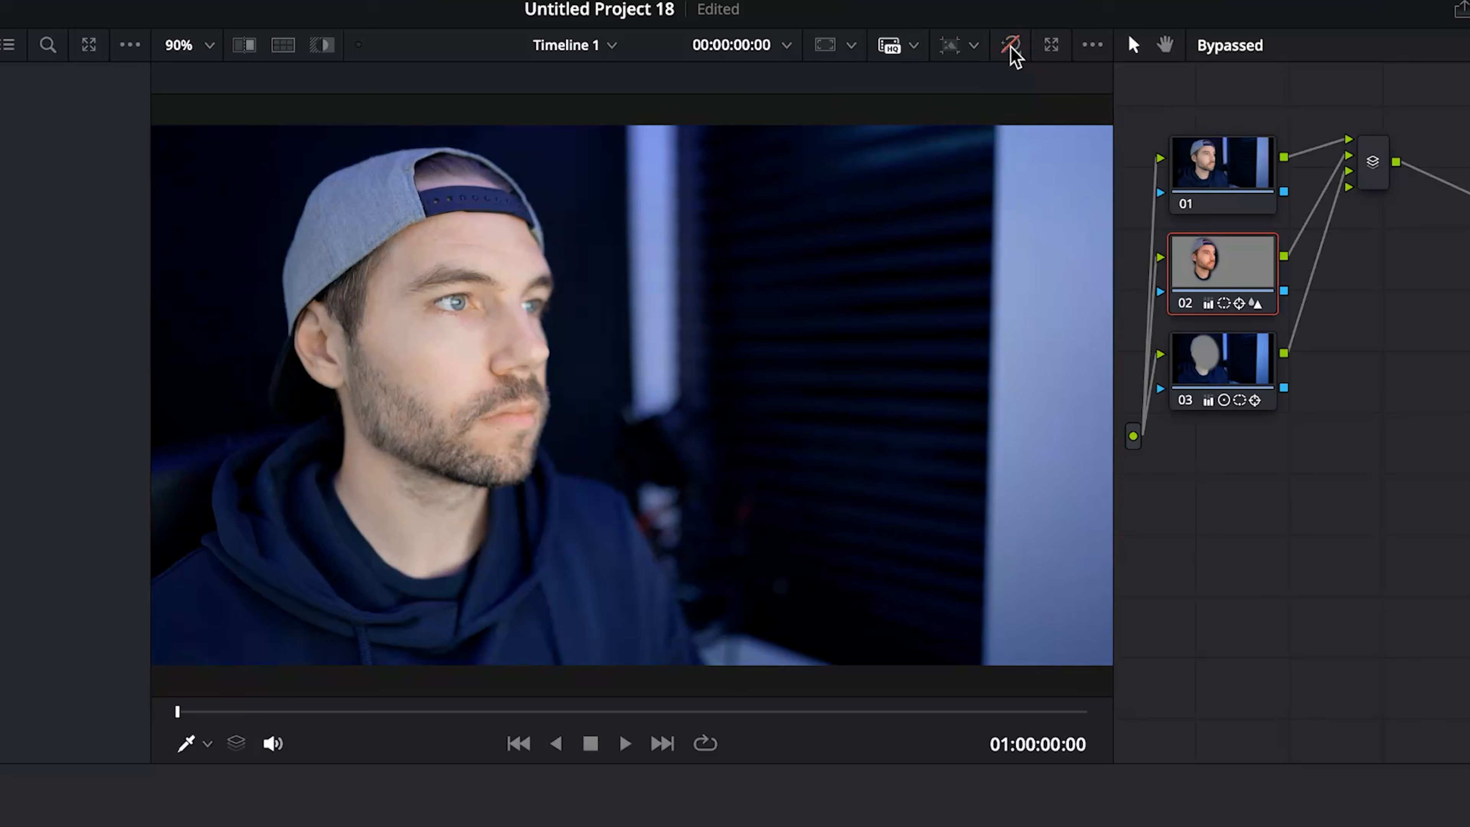
left_click(1011, 49)
left_click(1011, 49)
left_click(1010, 49)
left_click(1011, 49)
left_click(1011, 48)
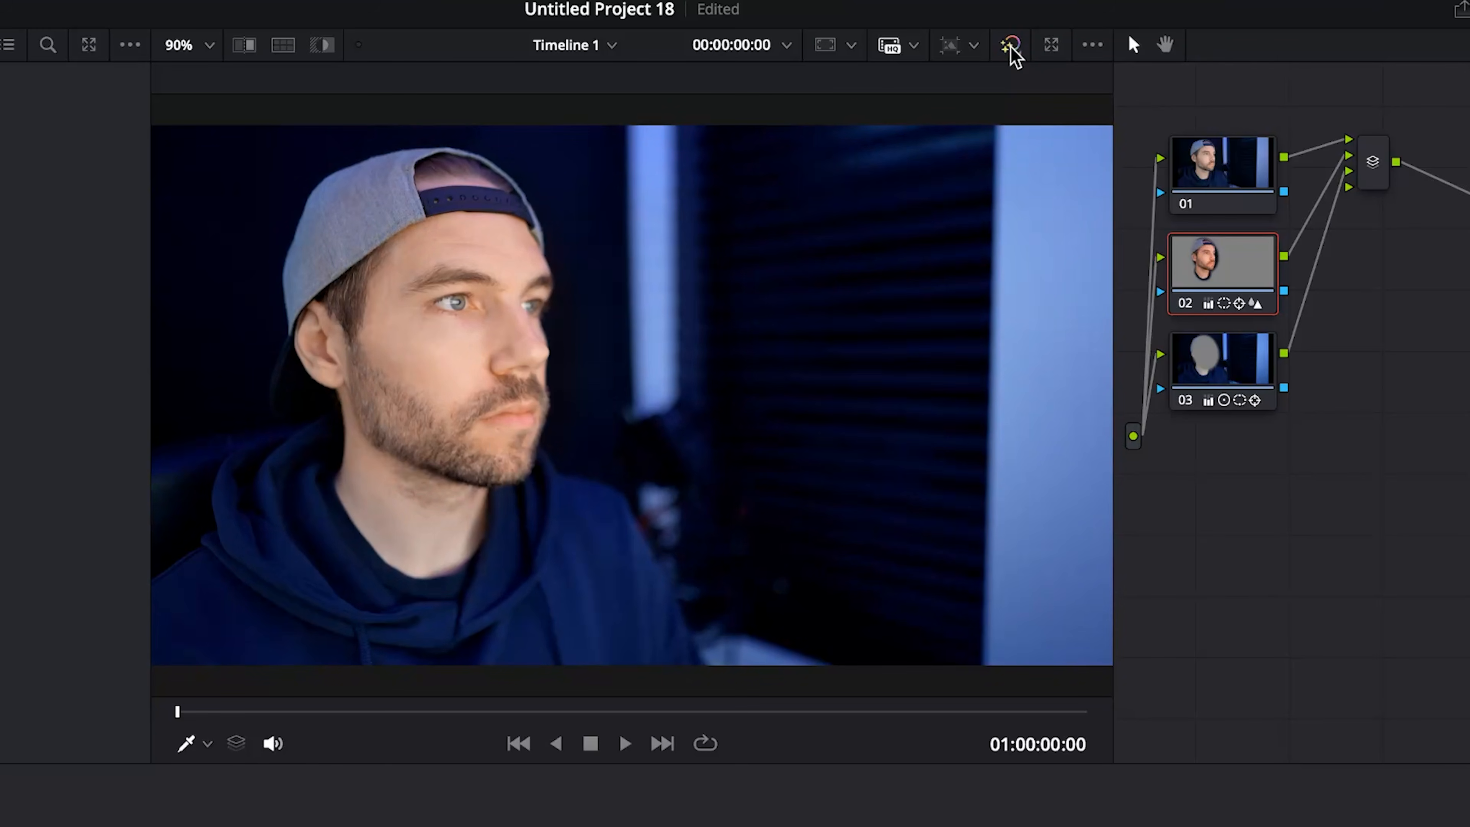
left_click(1011, 48)
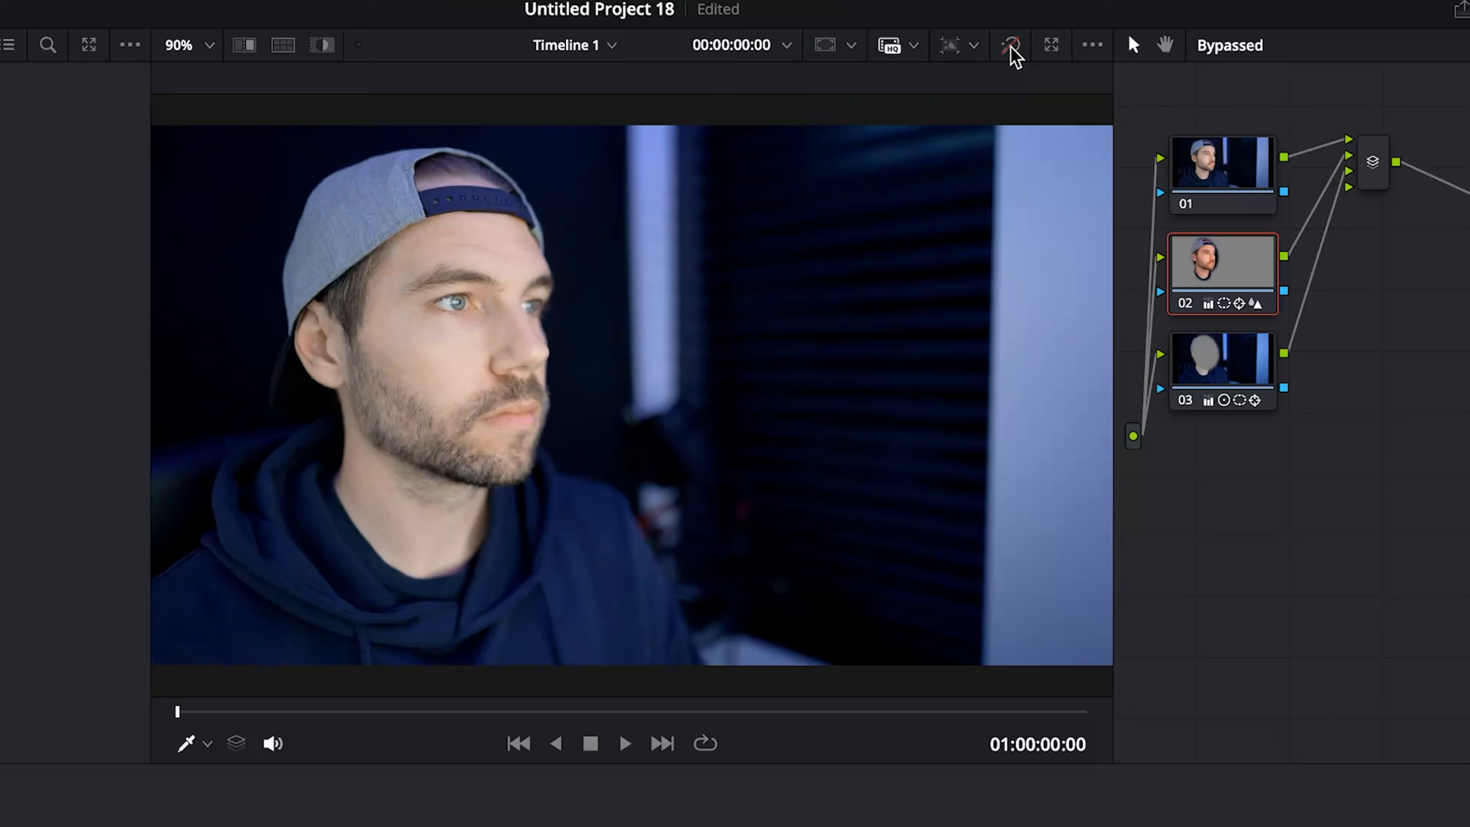
left_click(1012, 49)
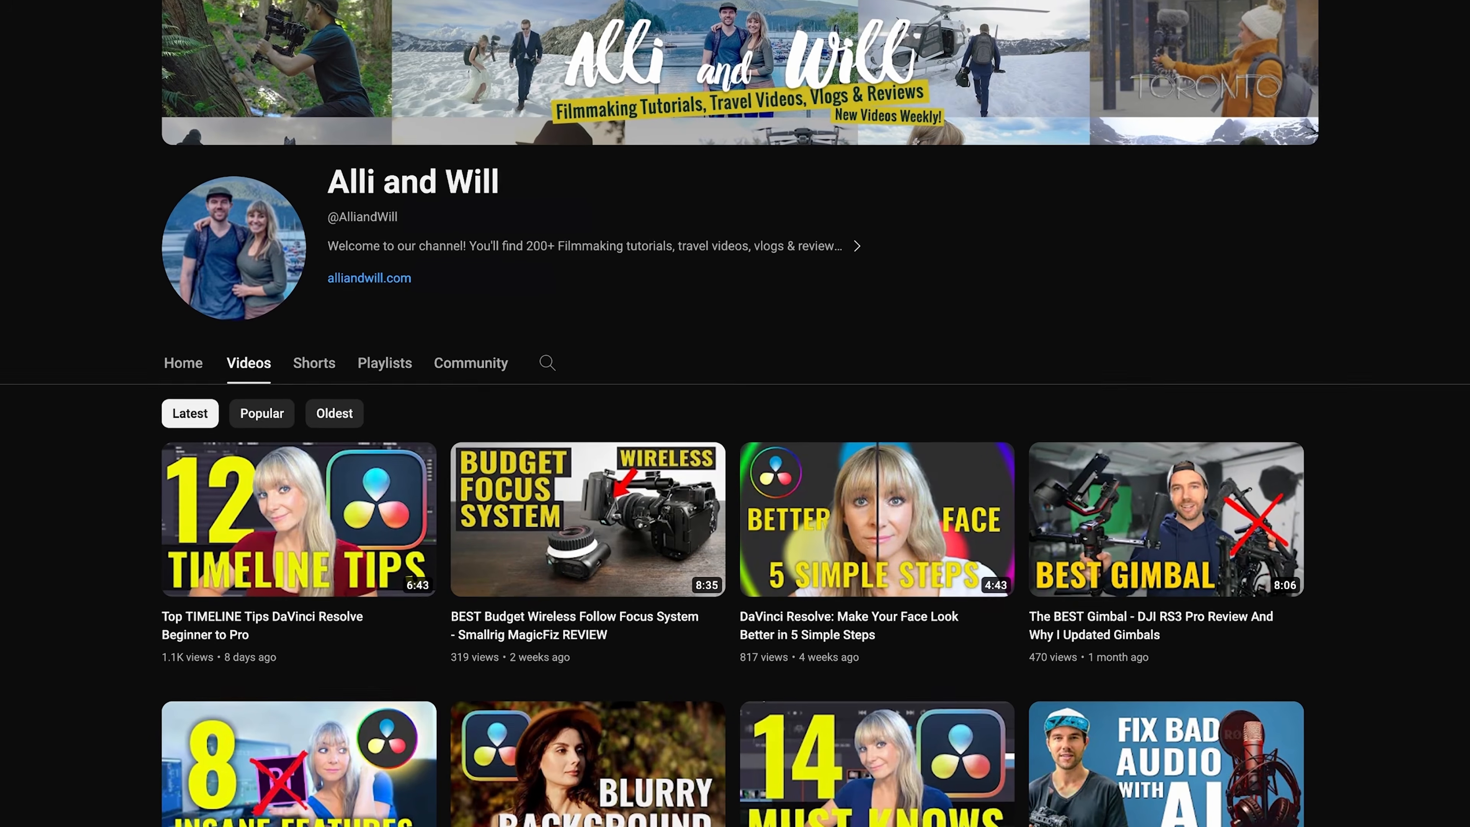
Step: Switch to YouTube and look through the filmmaking channel's list of latest videos
scroll(735, 413, "down", 8)
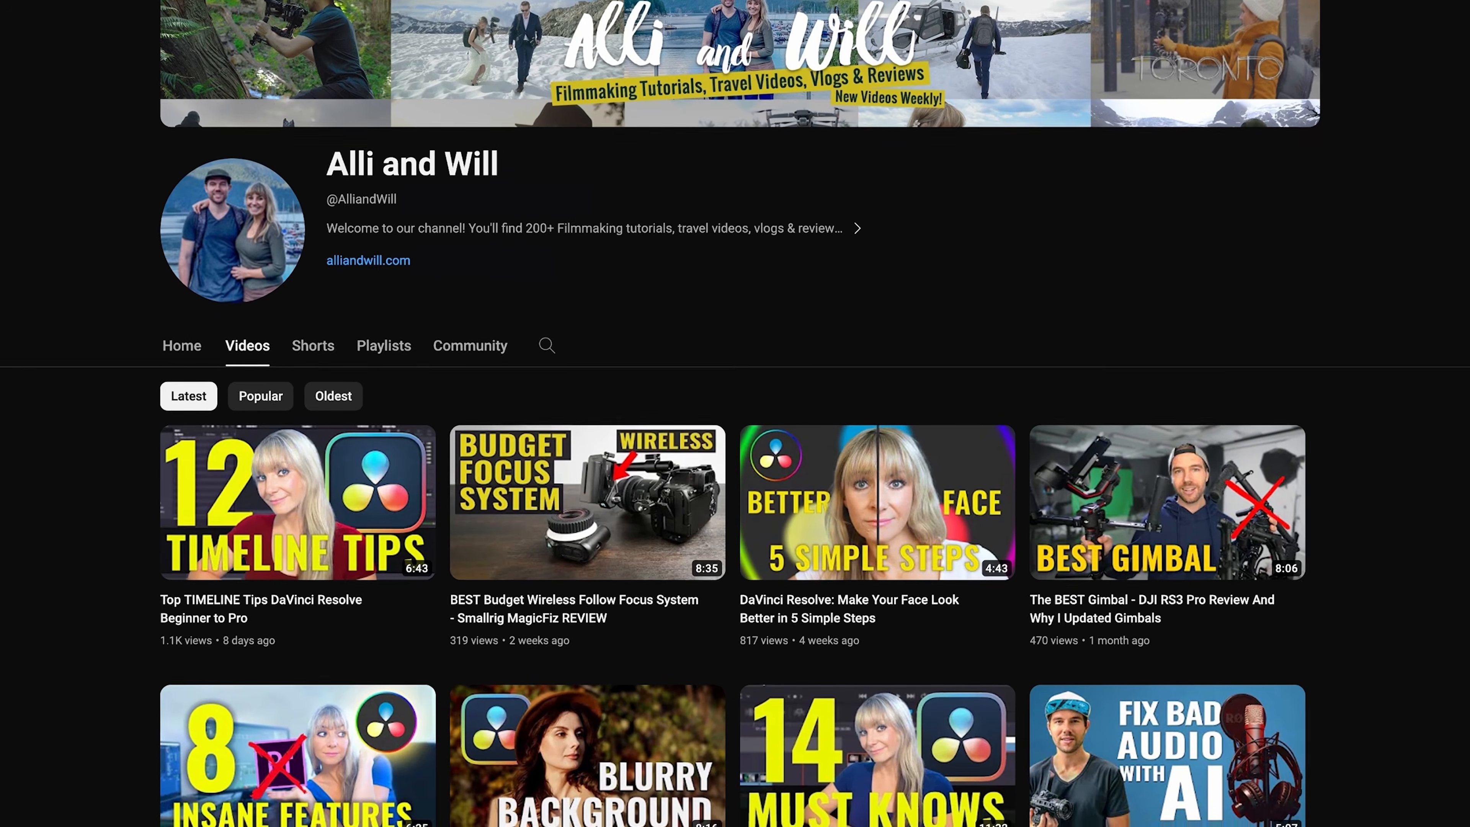
scroll(735, 414, "down", 10)
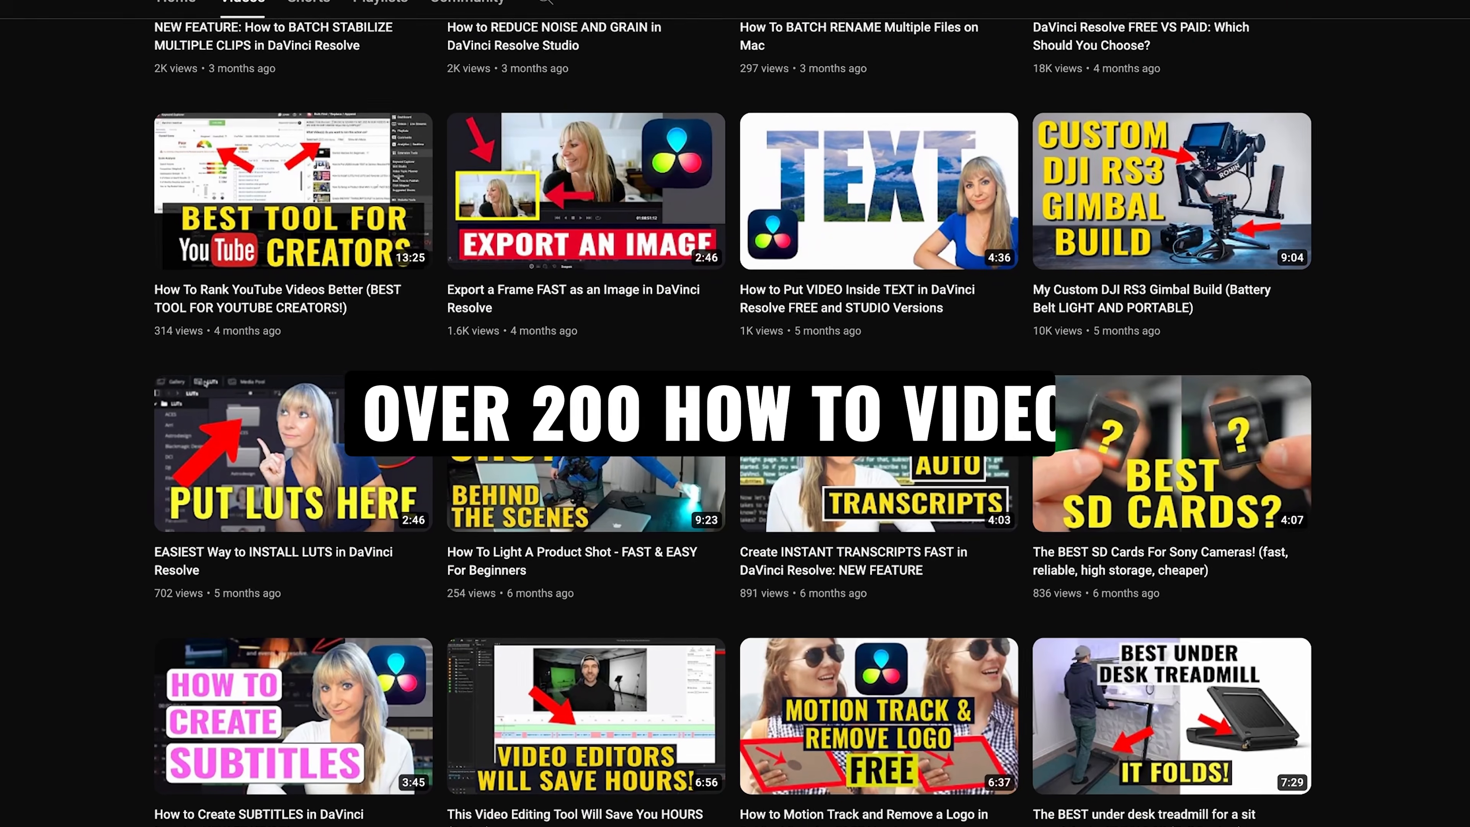
scroll(736, 413, "down", 15)
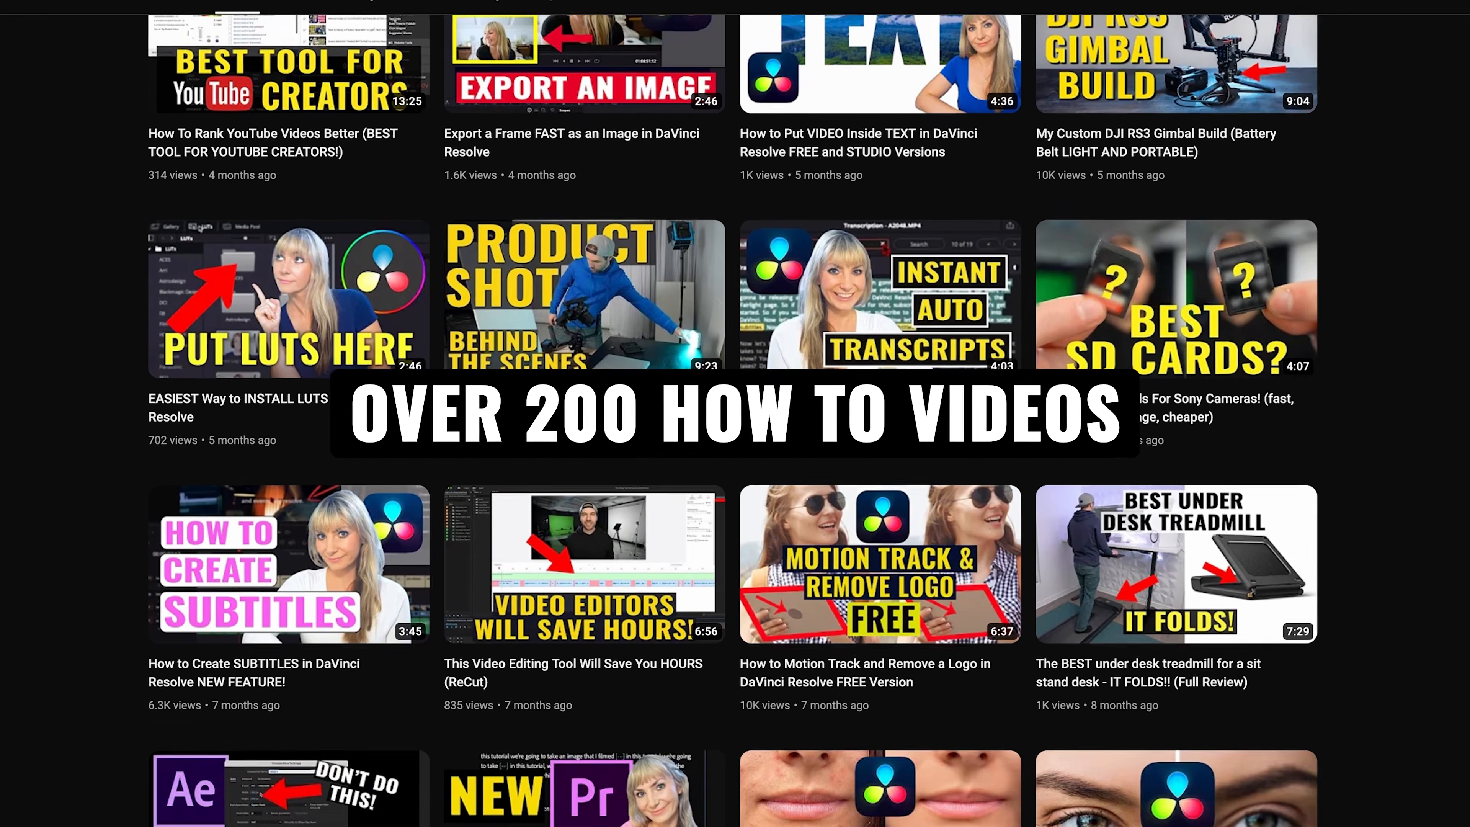
scroll(735, 413, "down", 5)
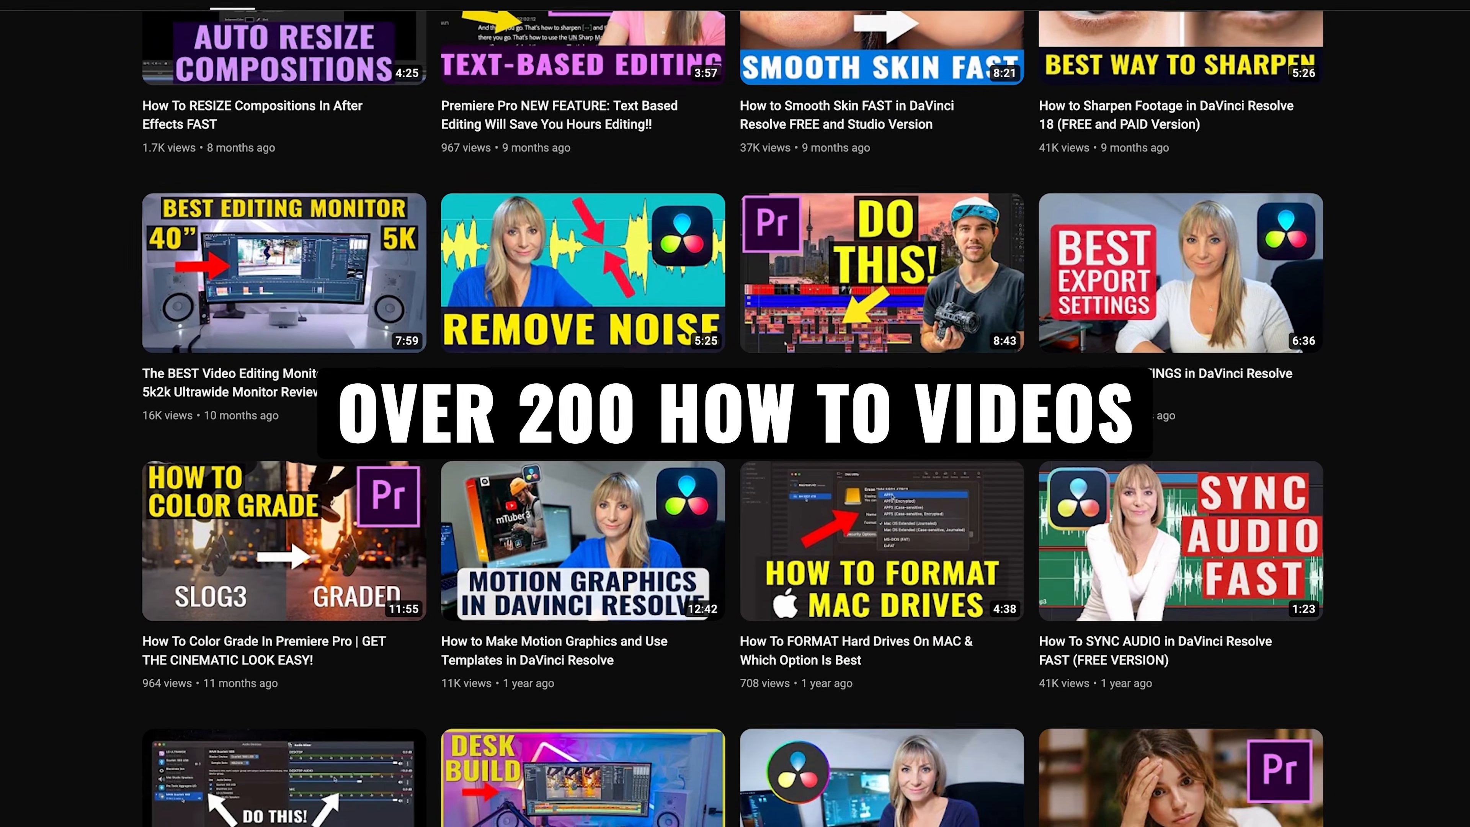